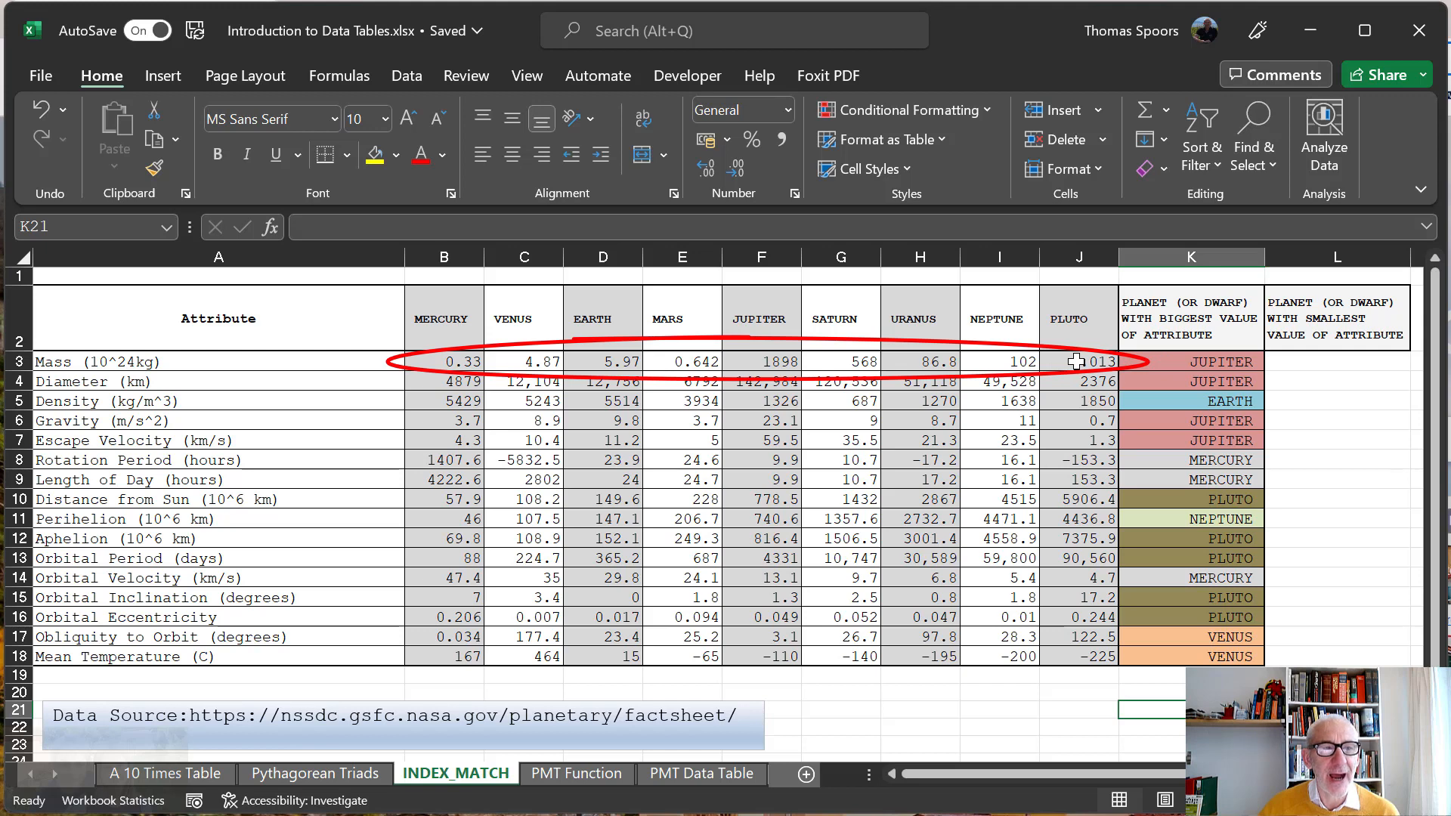
Check the existing biggest-value formula in K3, and enter =MIN(B3:J3) in L3 to find the smallest mass
{"action": "left_click", "coordinate": [767, 361]}
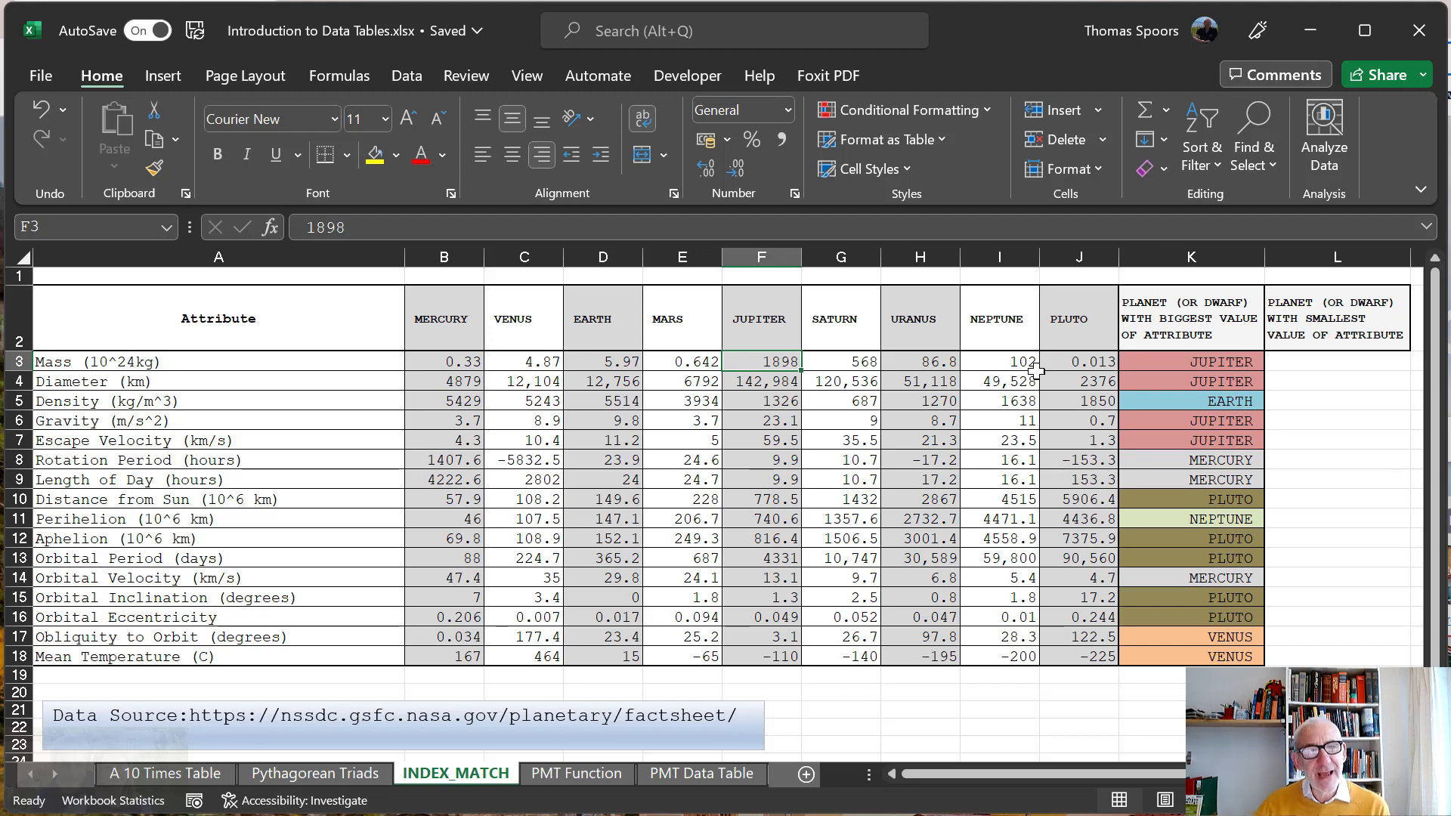
{"action": "left_click", "coordinate": [1182, 359]}
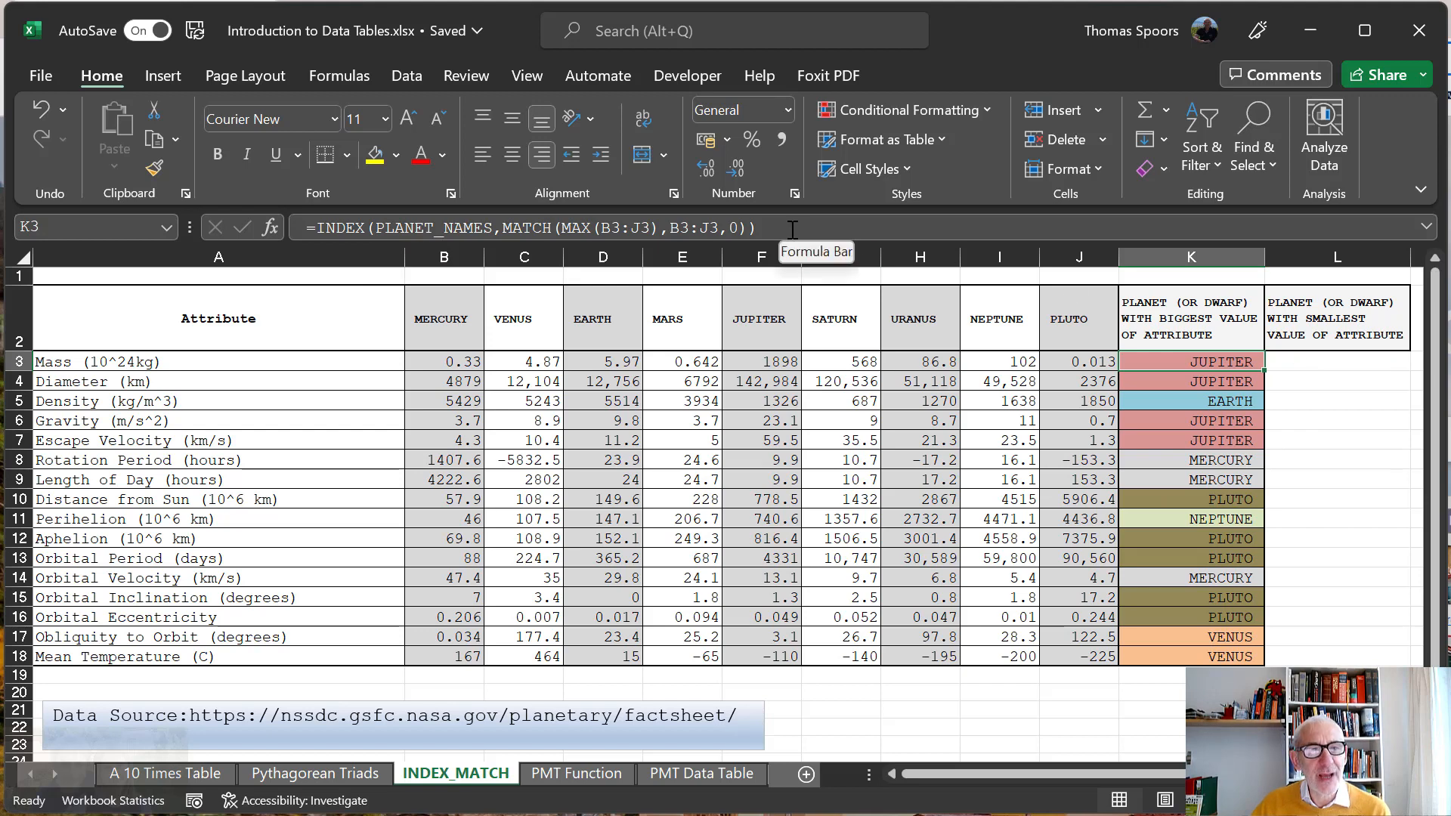
{"action": "left_click", "coordinate": [1289, 363]}
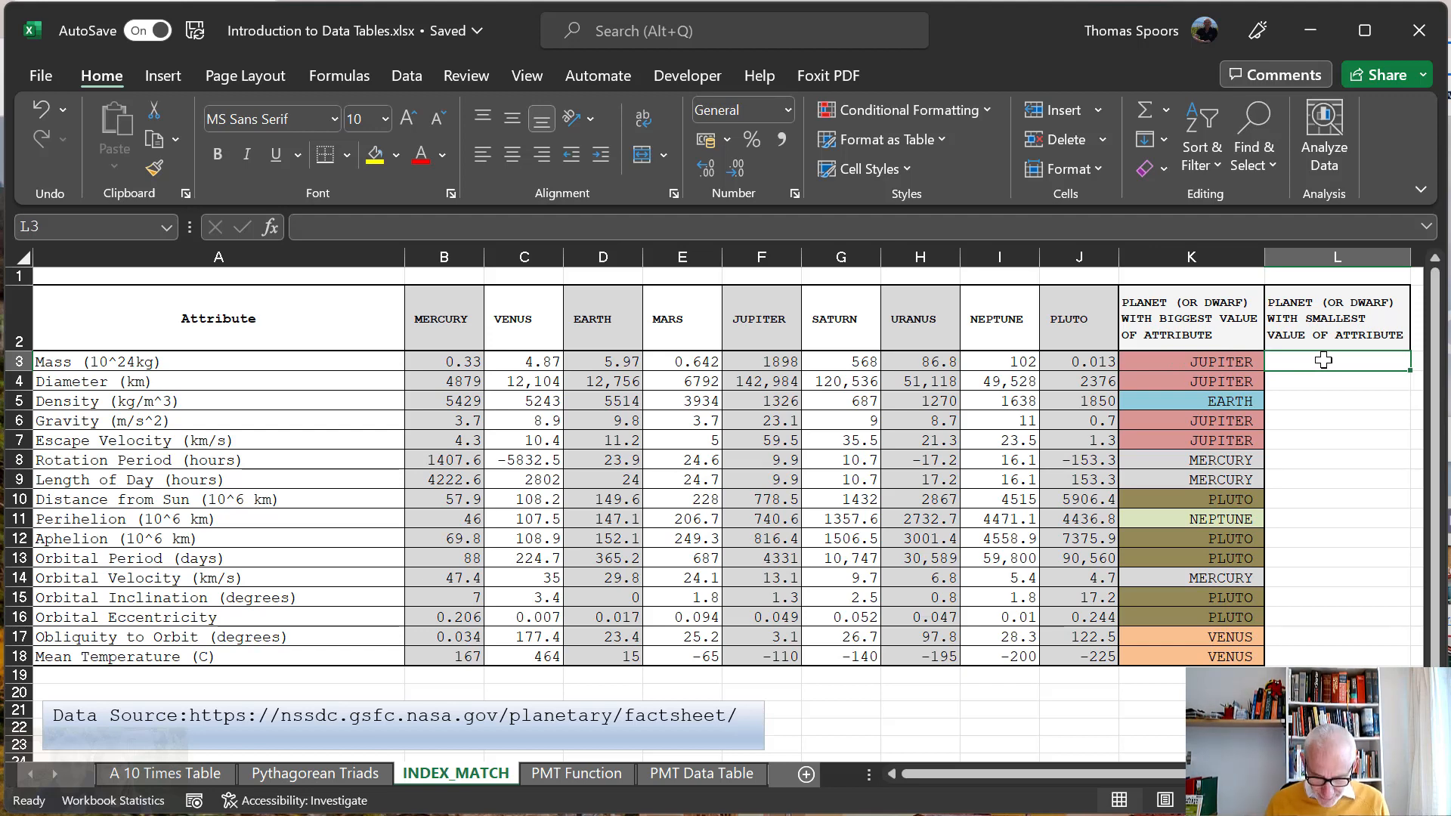
{"action": "type", "text": "="}
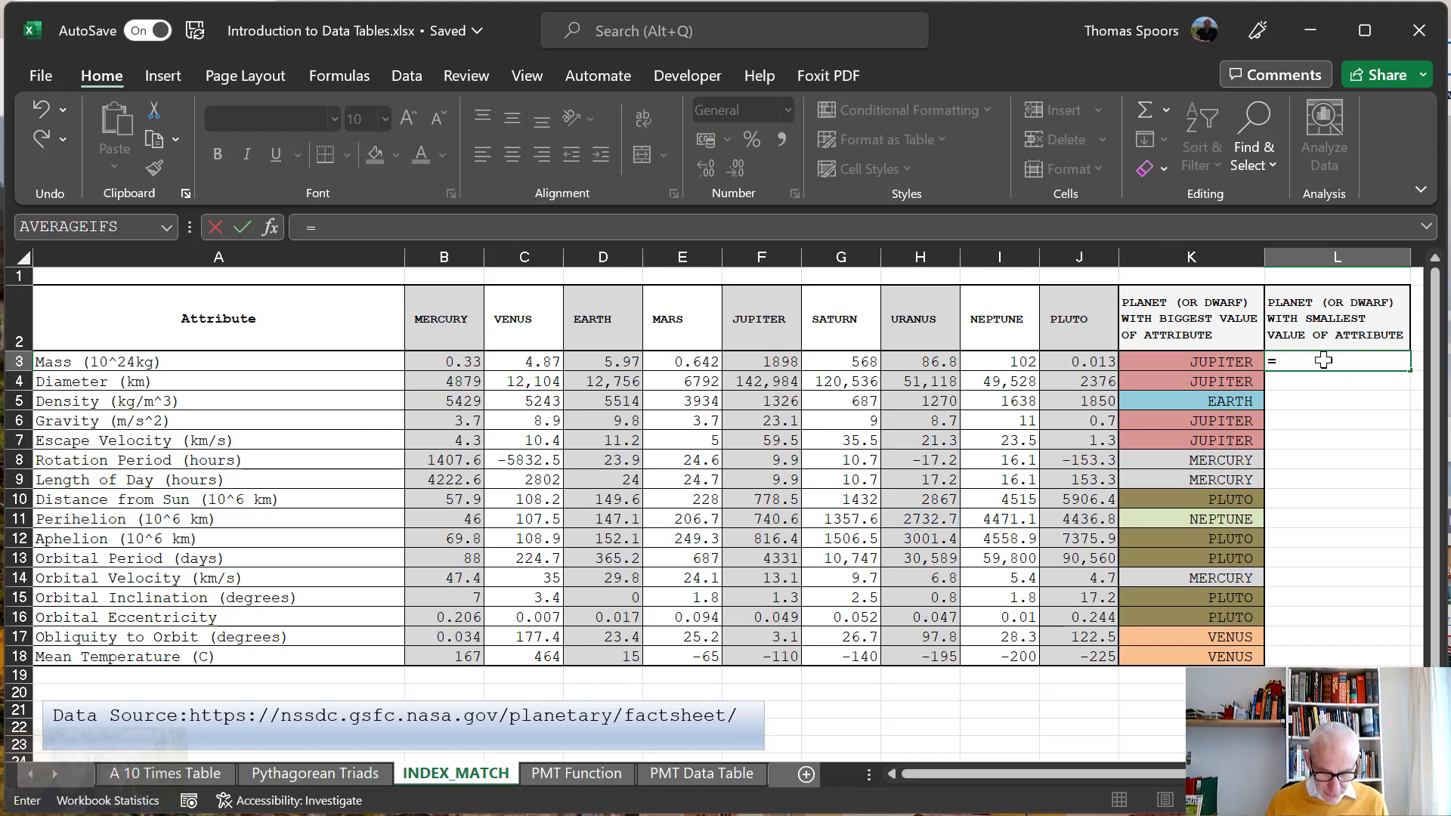
{"action": "type", "text": "MIN"}
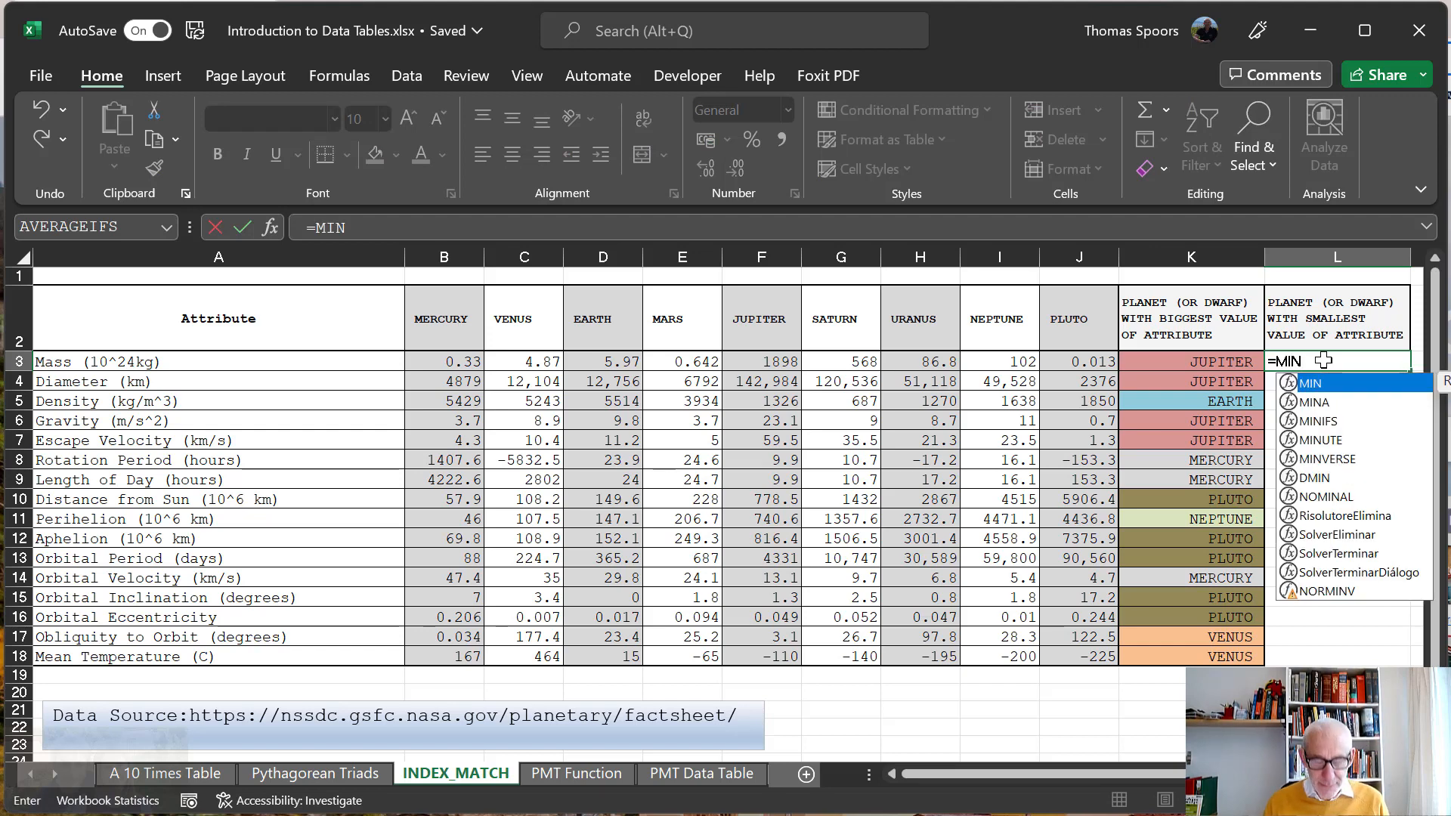
{"action": "type", "text": "("}
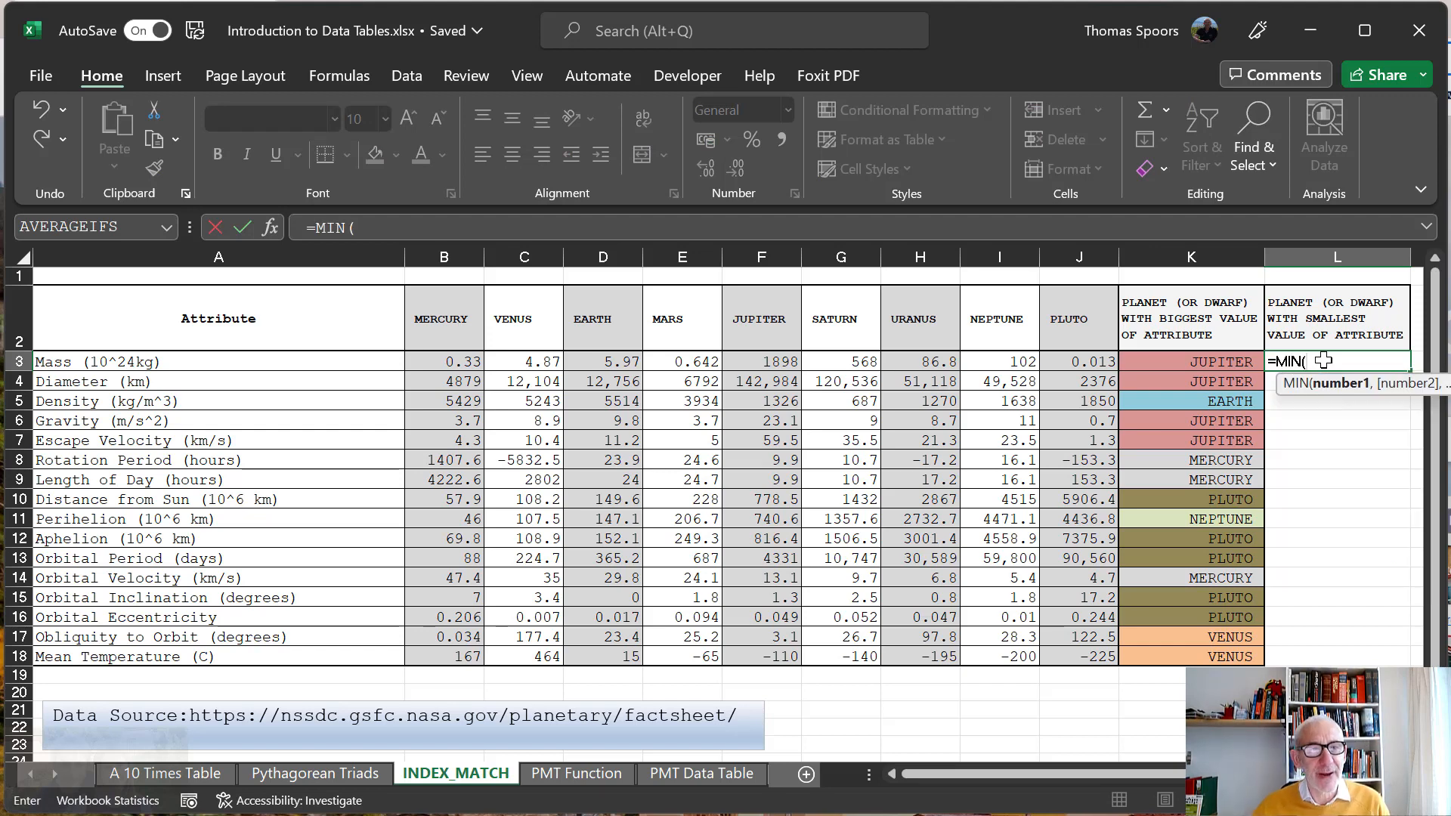
{"action": "left_click_drag", "start_coordinate": [437, 361], "coordinate": [1066, 368]}
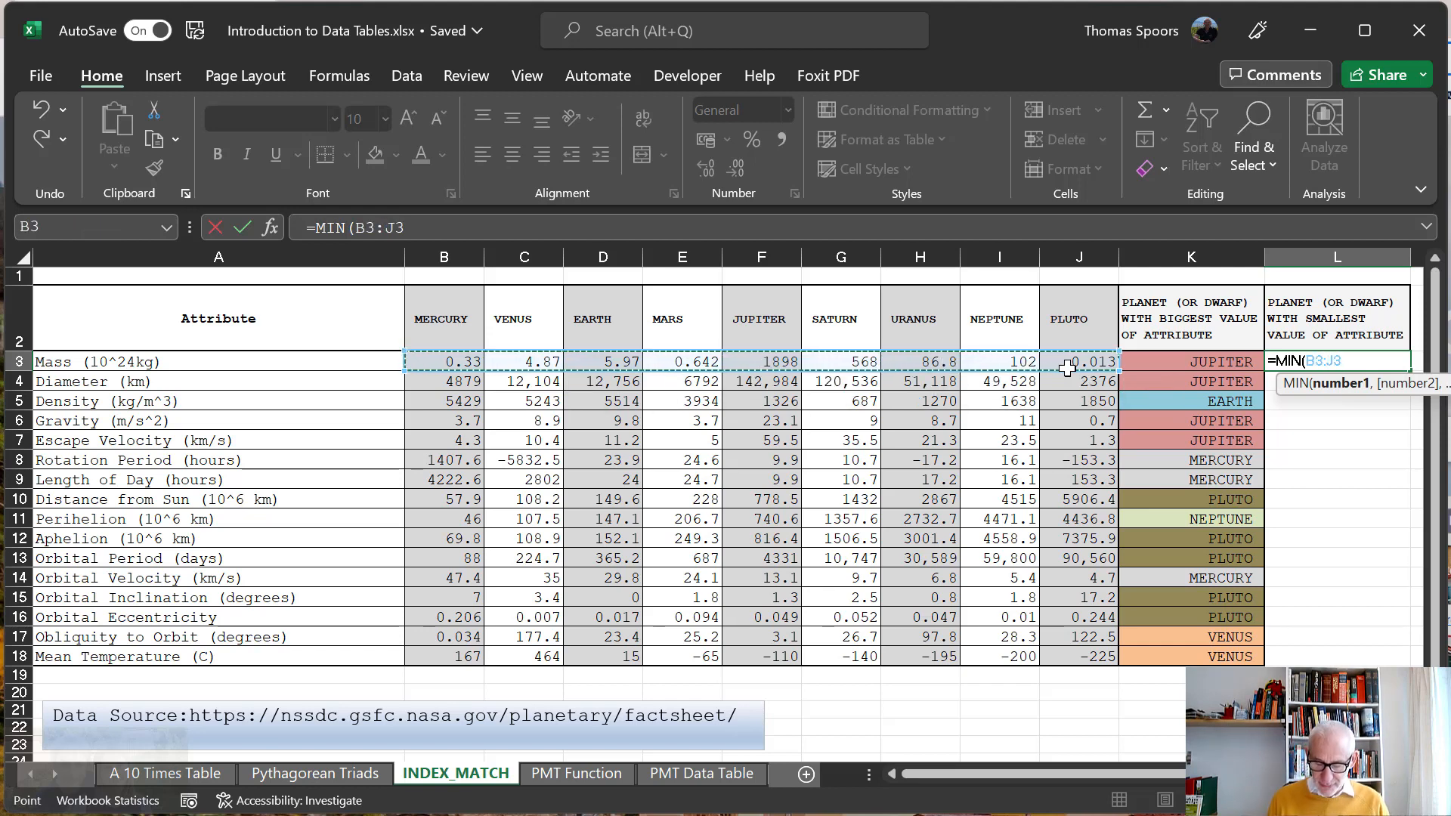
{"action": "type", "text": ")"}
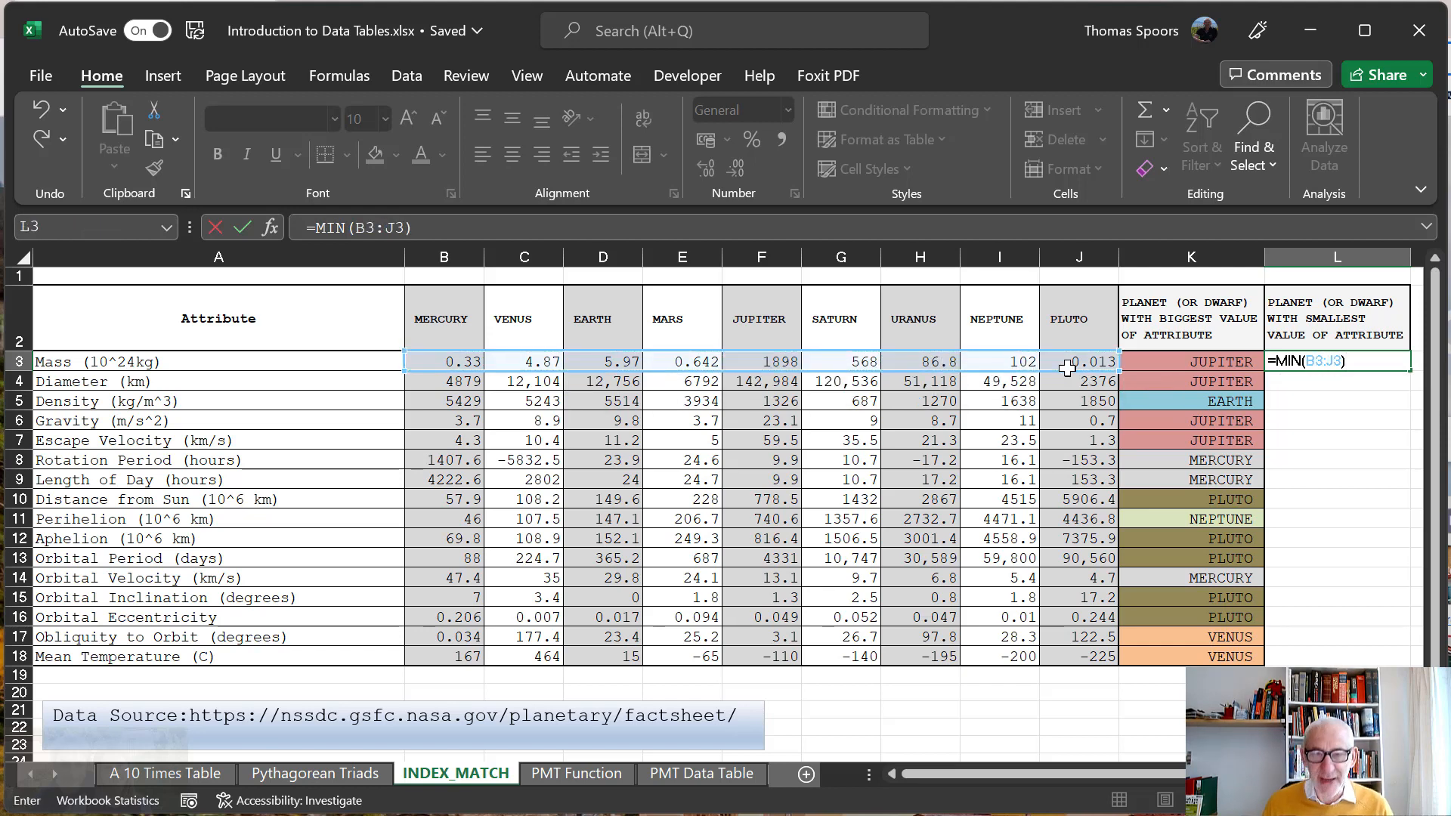
{"action": "key", "text": "Return"}
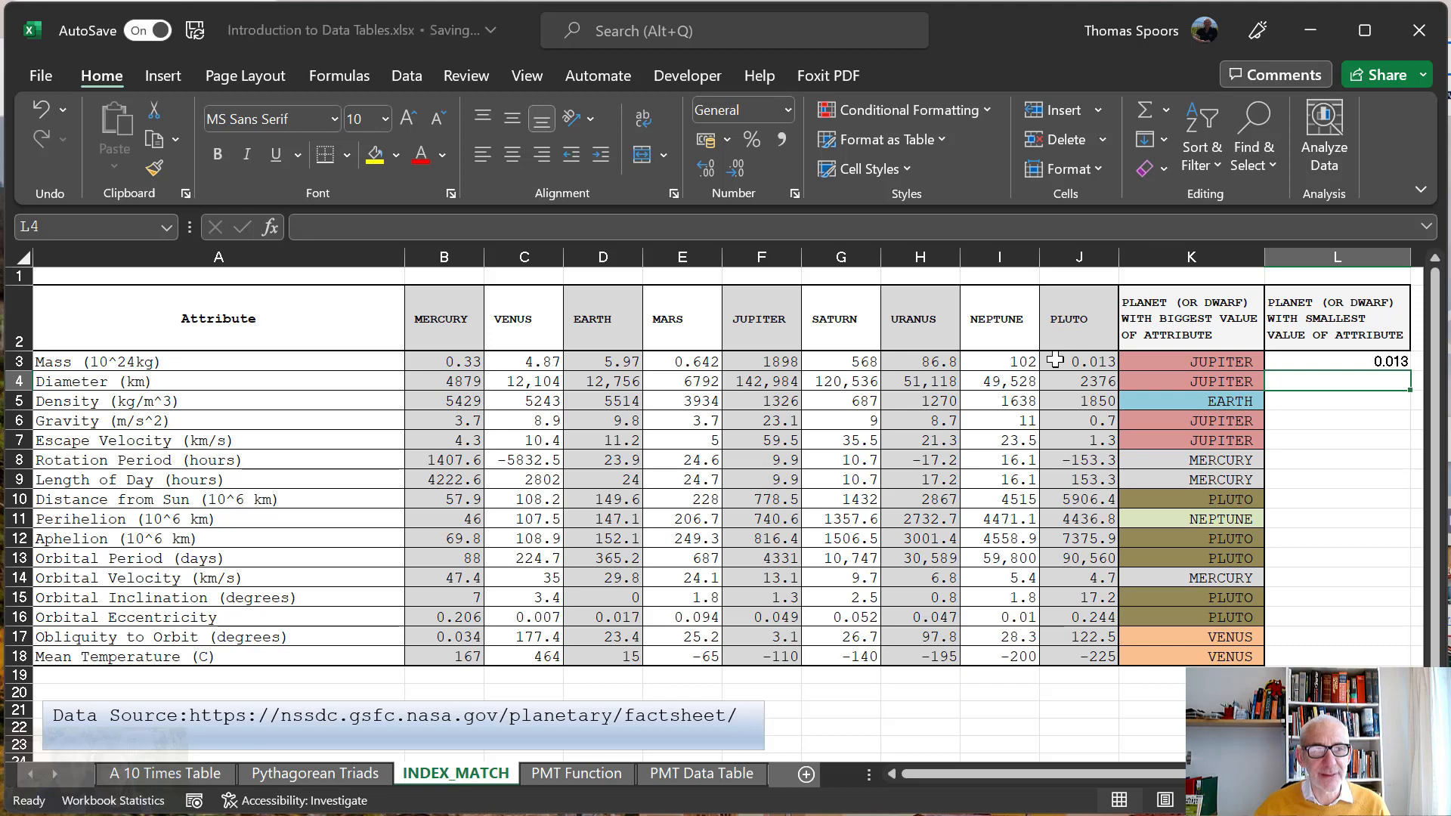
Wrap the MIN formula in L3 in an exact-match lookup so it reads =MATCH(MIN(B3:J3),B3:J3,0)
{"action": "left_click", "coordinate": [1322, 361]}
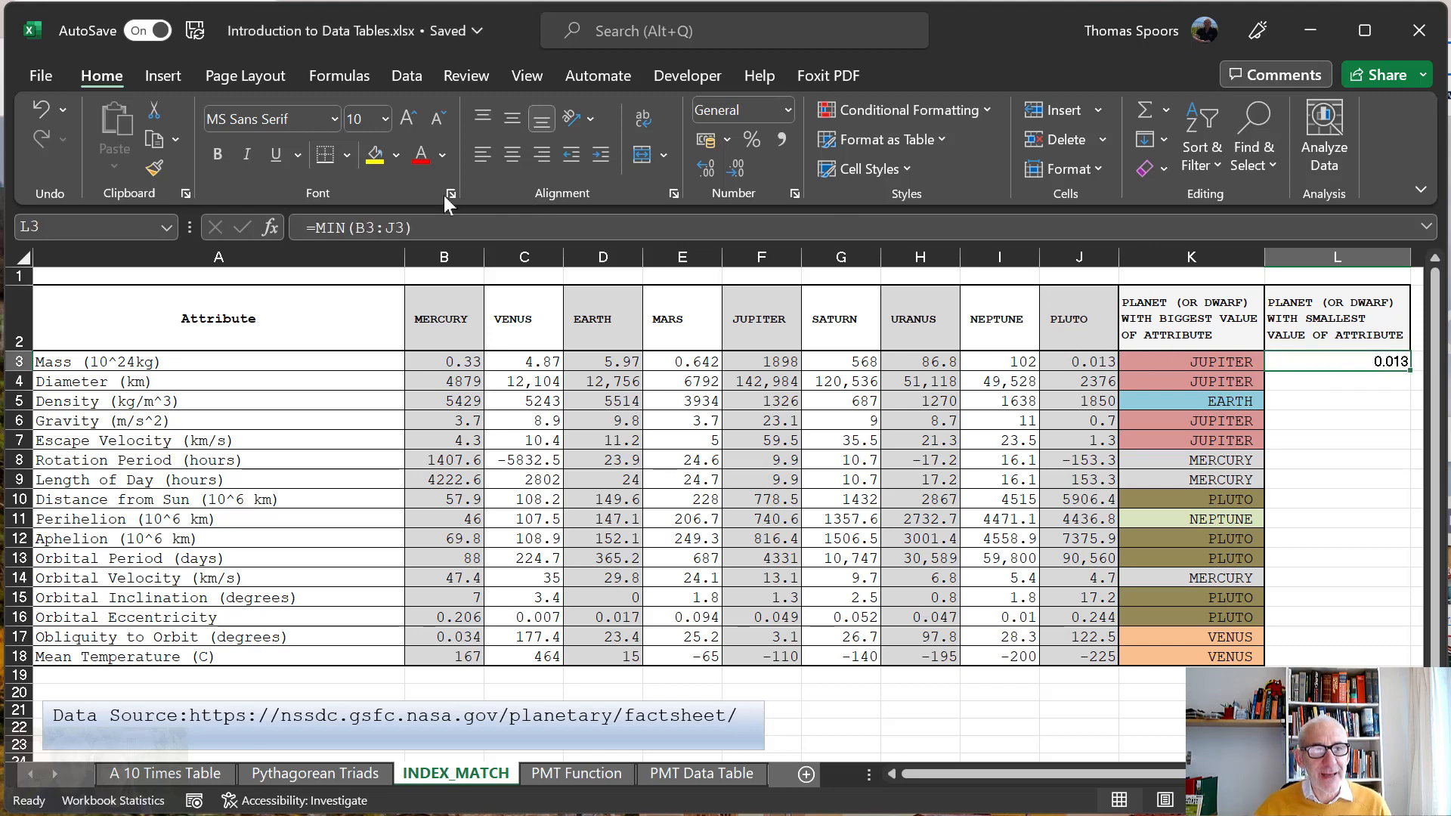
{"action": "left_click", "coordinate": [315, 227]}
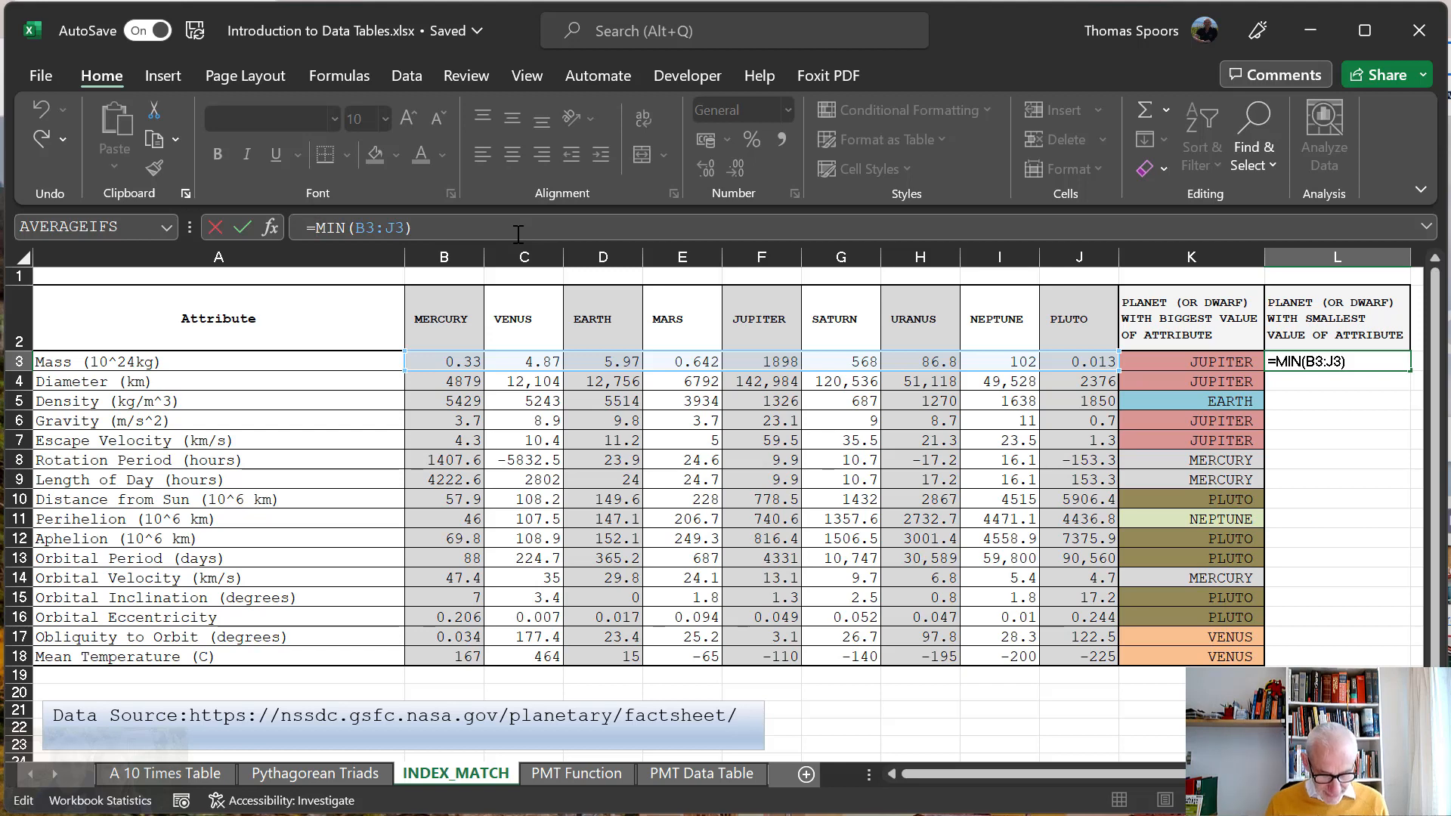
{"action": "type", "text": "MATCH"}
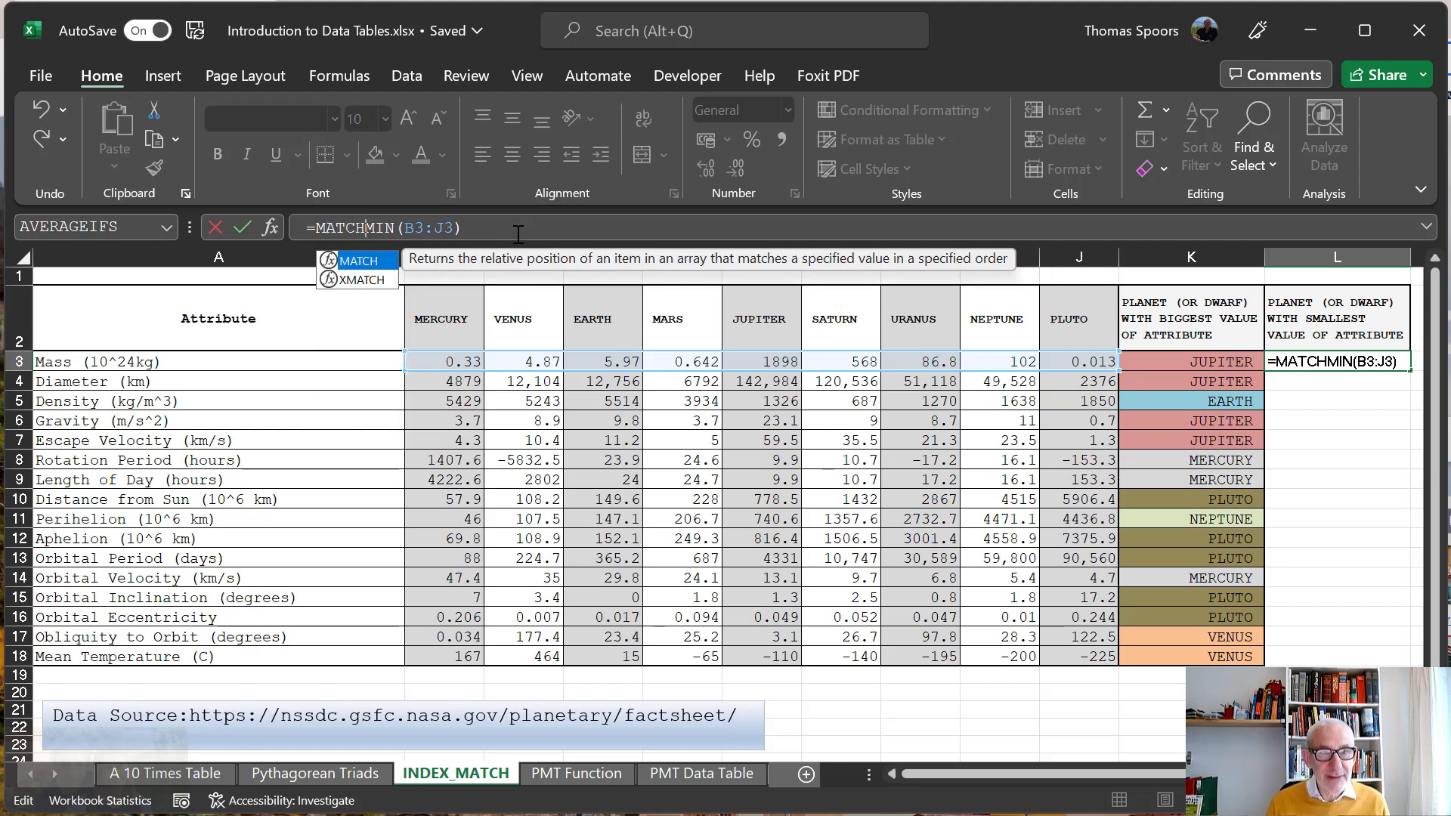
{"action": "type", "text": "("}
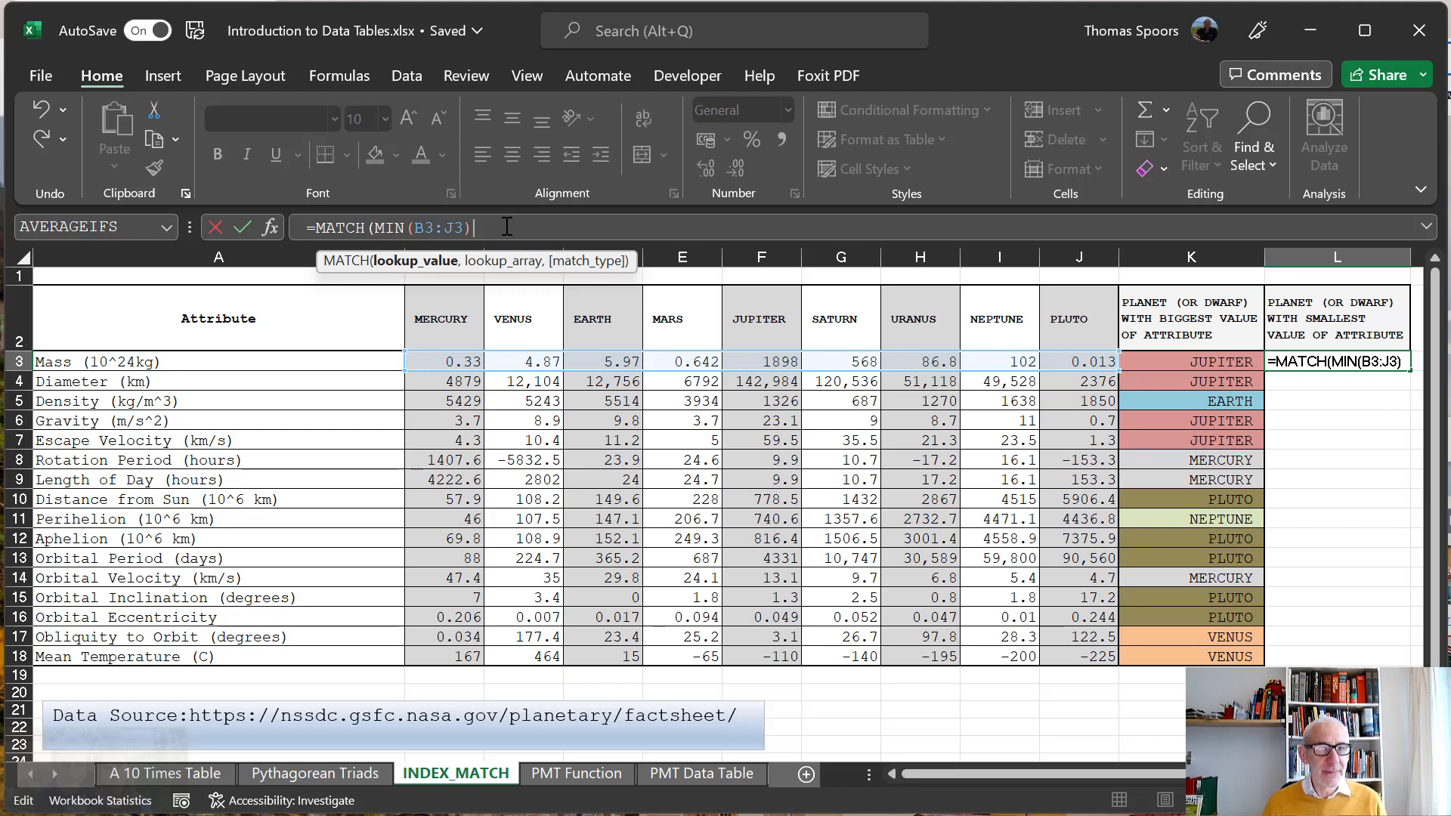
{"action": "type", "text": ","}
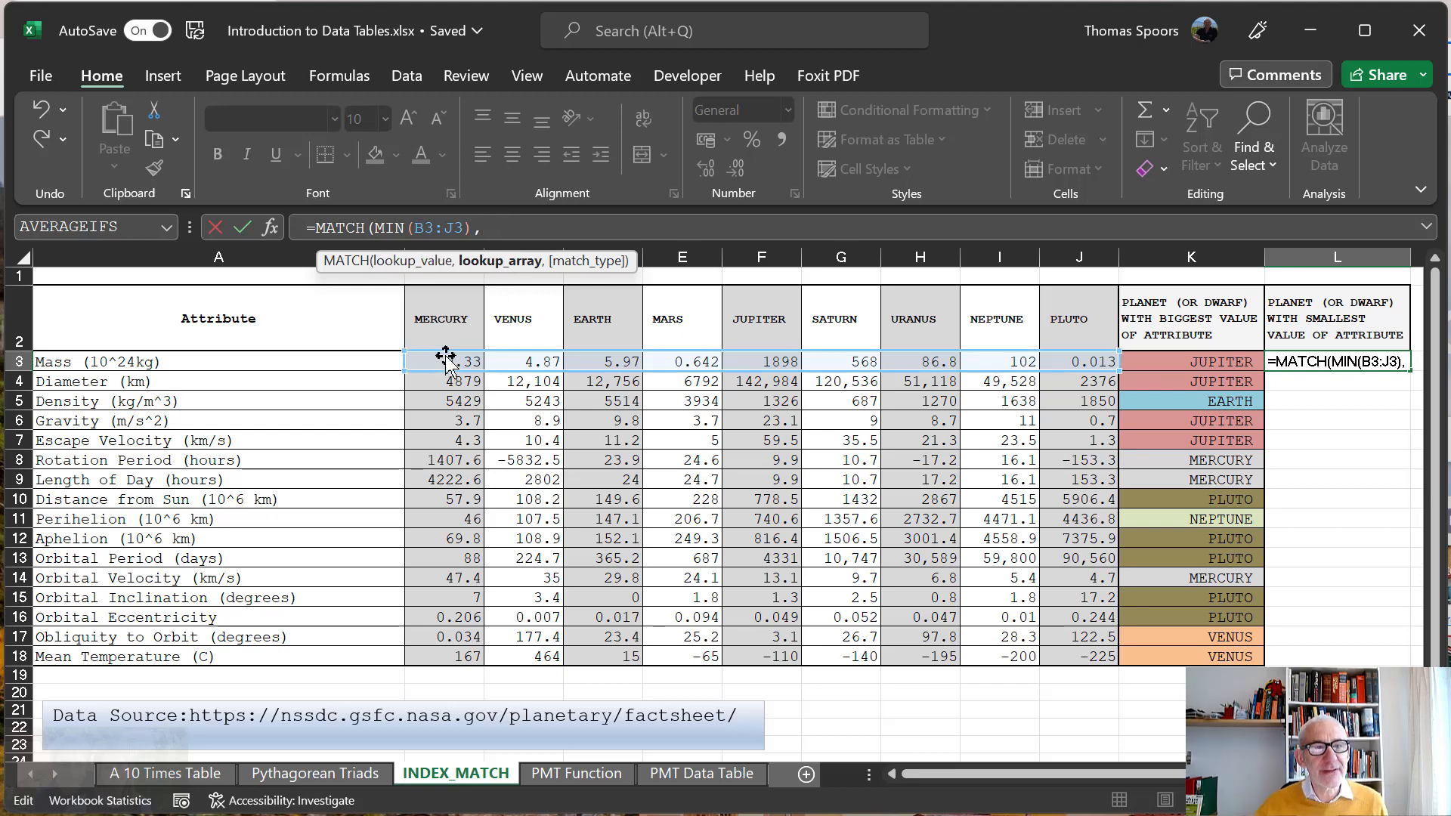
{"action": "left_click_drag", "start_coordinate": [421, 360], "coordinate": [1072, 363]}
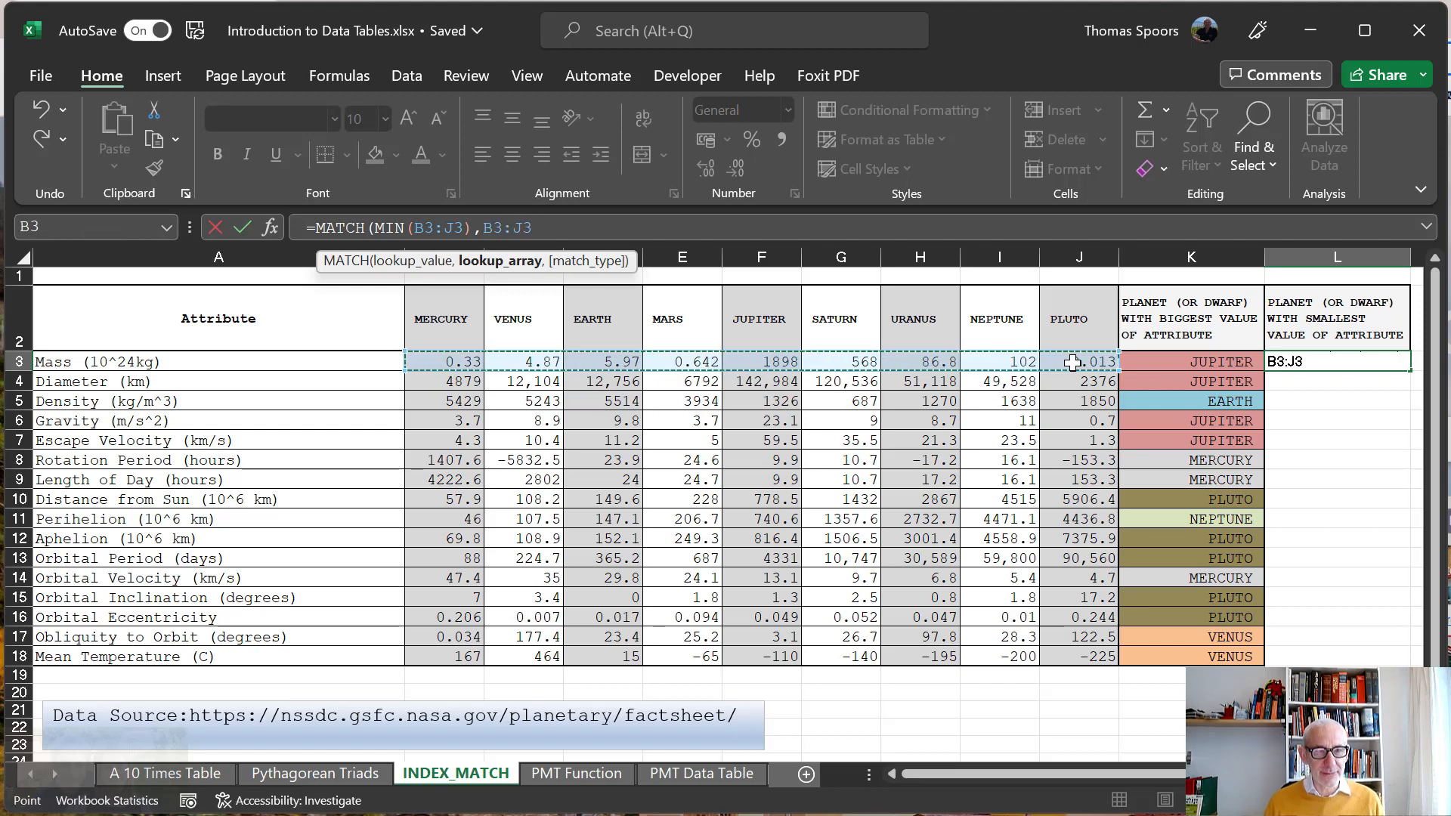
{"action": "type", "text": ","}
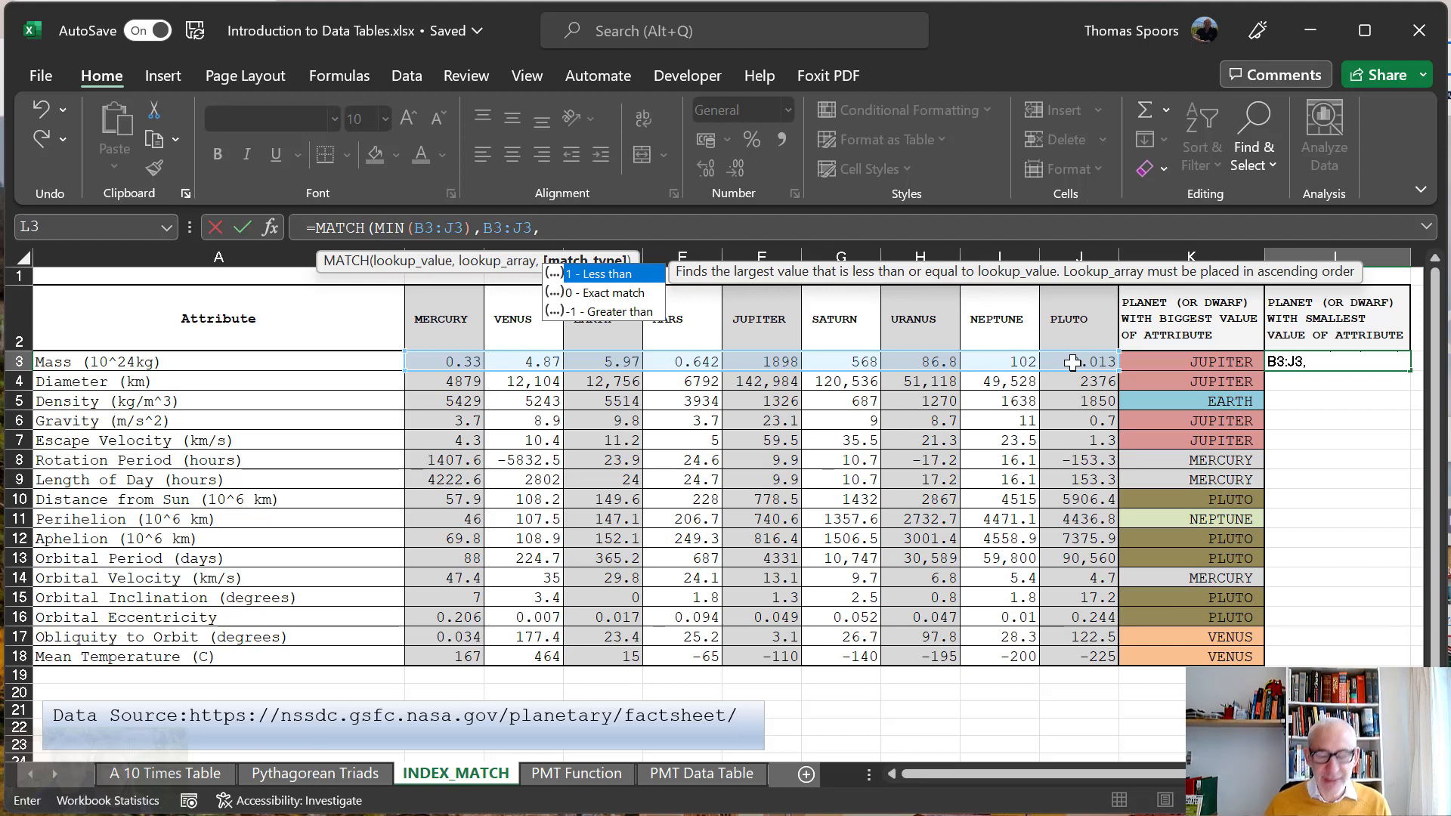
{"action": "type", "text": "0"}
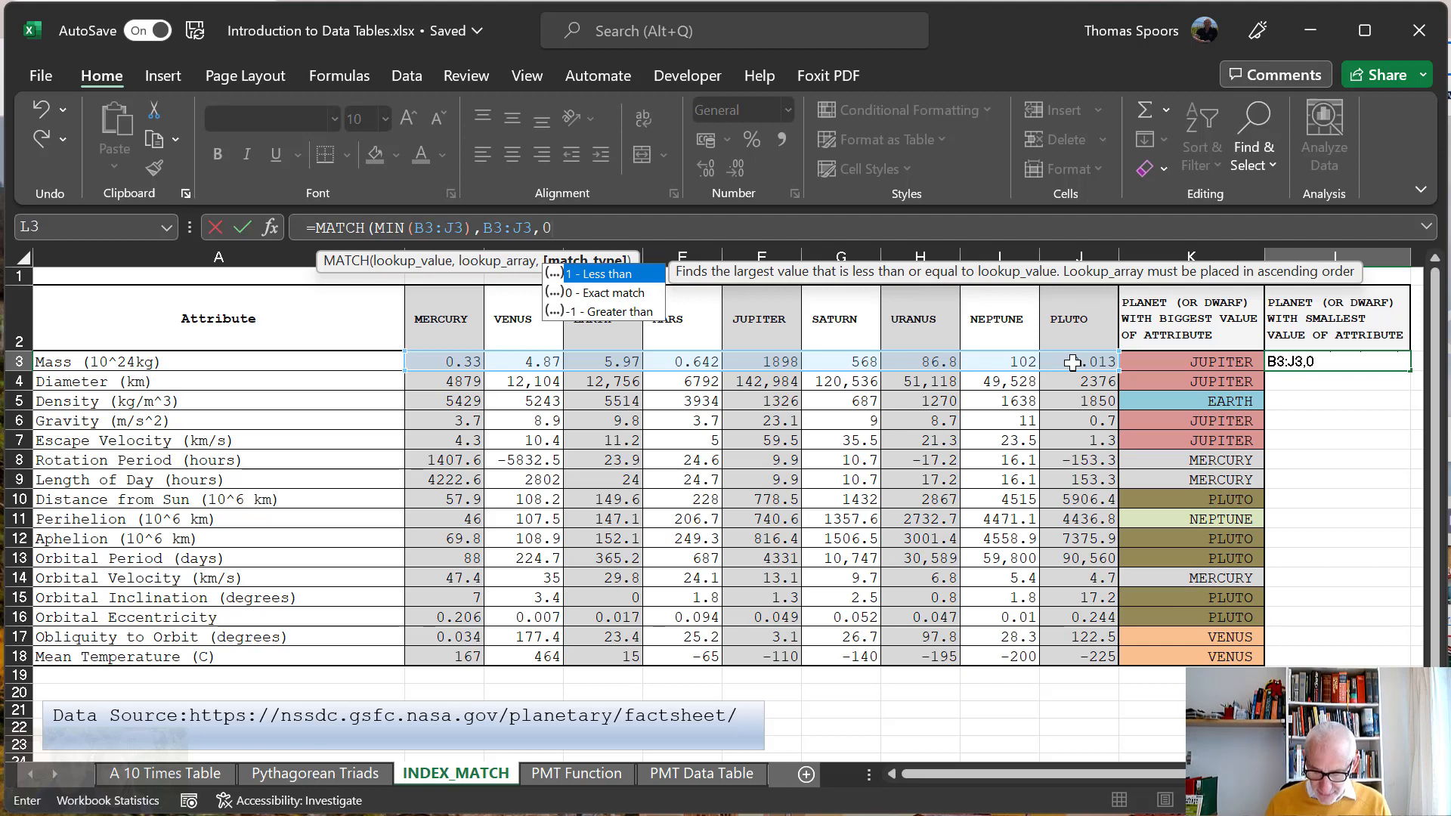
{"action": "type", "text": ")"}
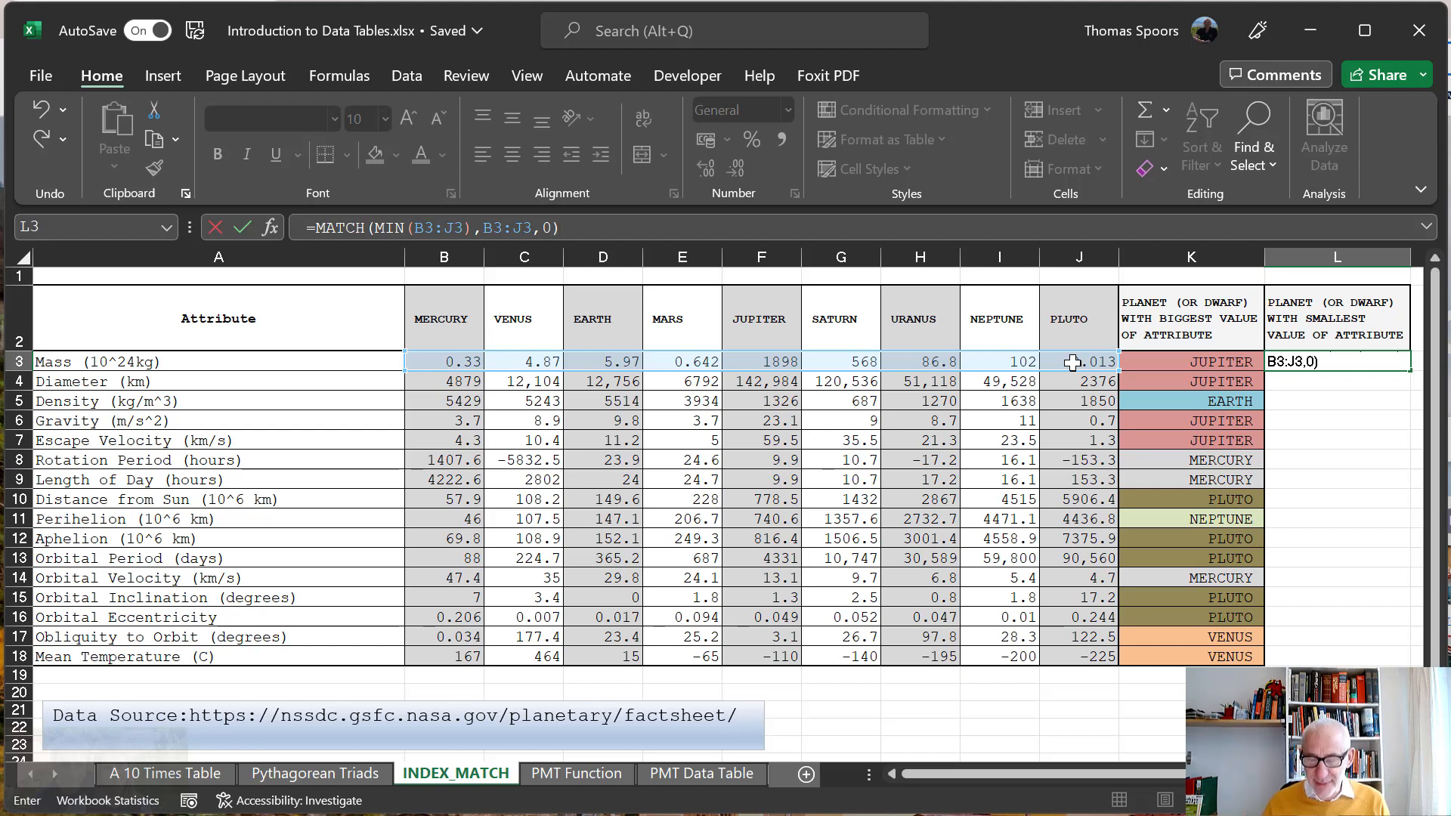
{"action": "key", "text": "Return"}
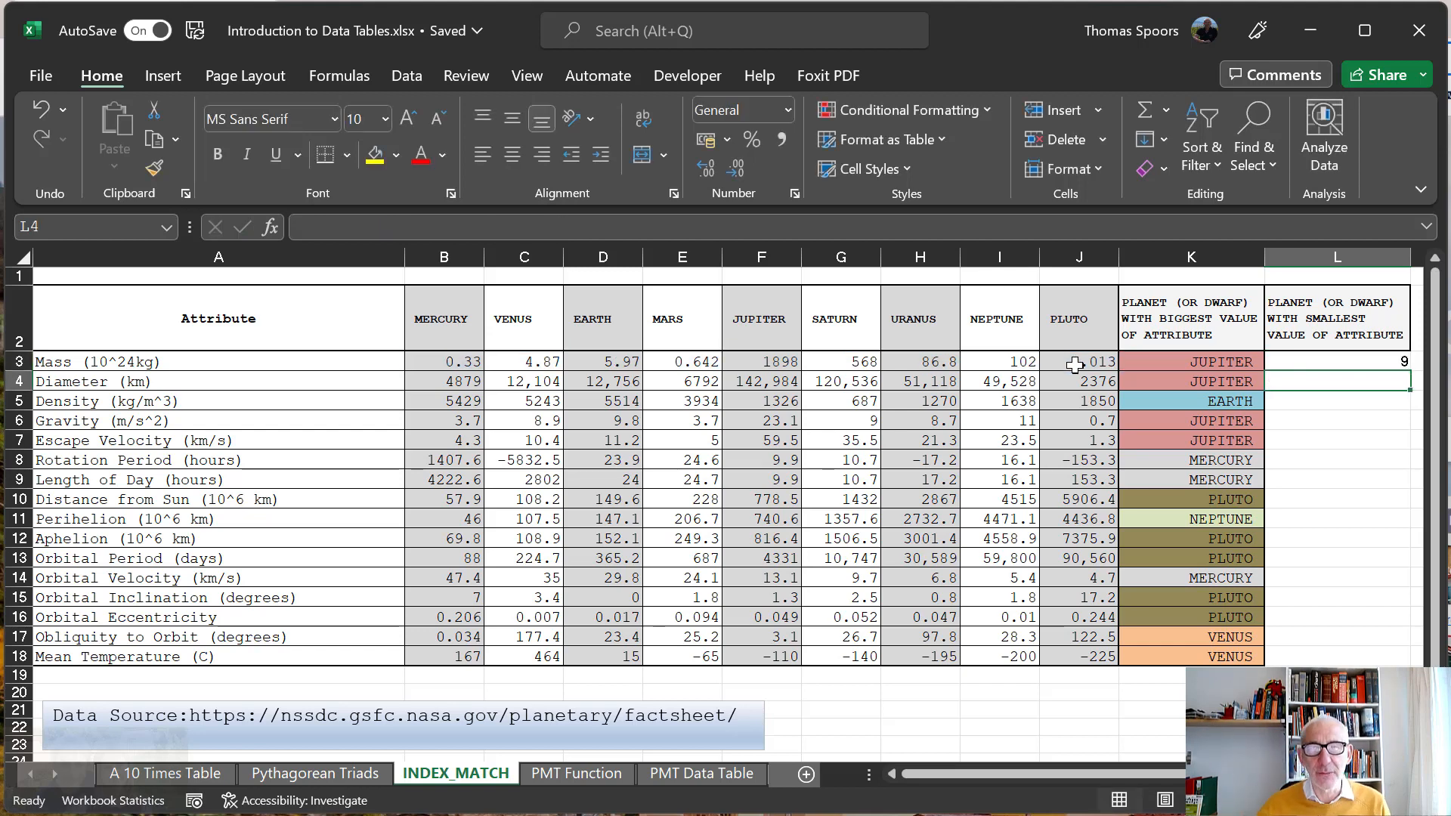
Show which cells the named range PLANET_NAMES covers
{"action": "left_click", "coordinate": [1324, 358]}
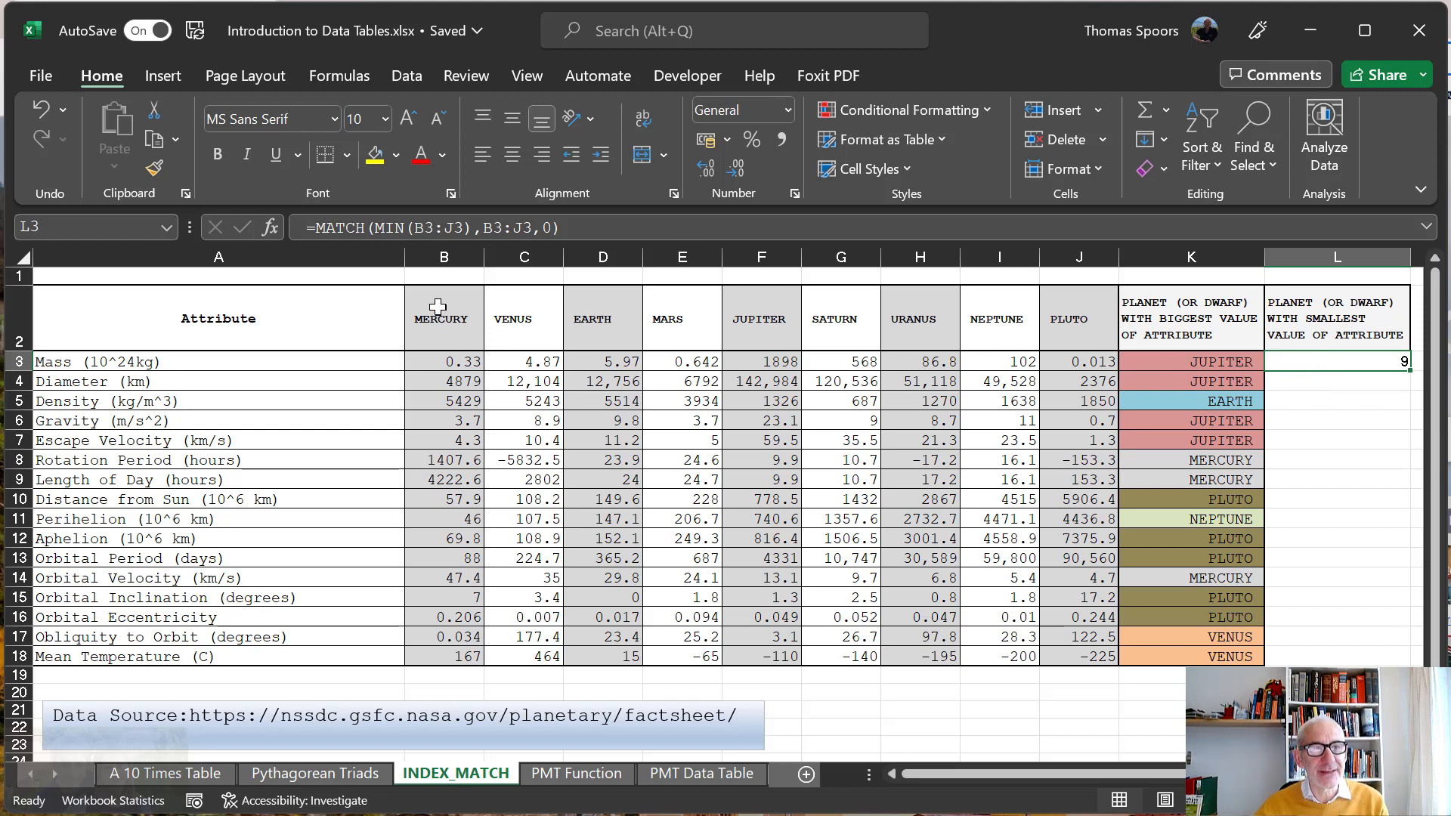
{"action": "left_click", "coordinate": [161, 229]}
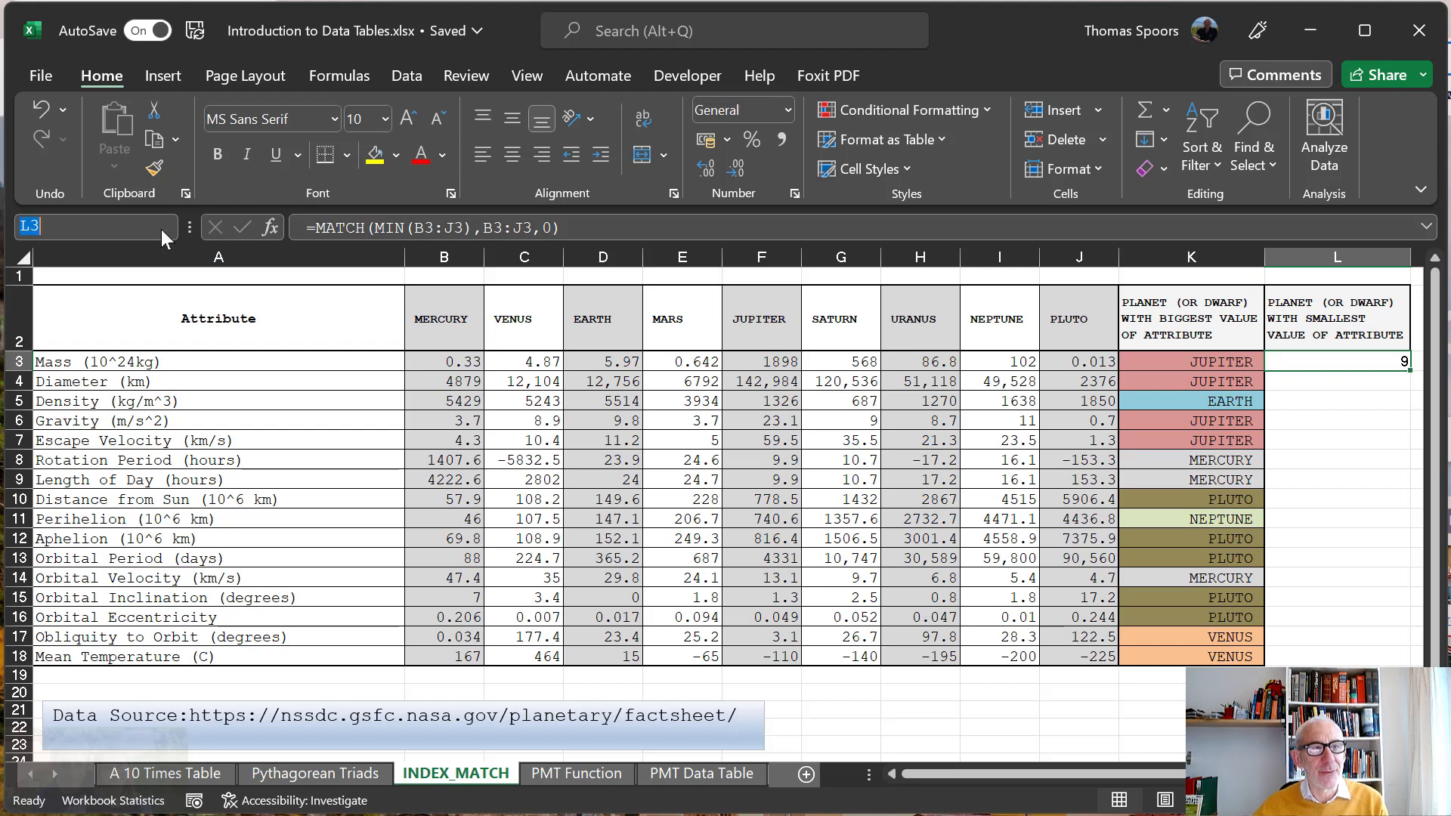
{"action": "left_click", "coordinate": [160, 229]}
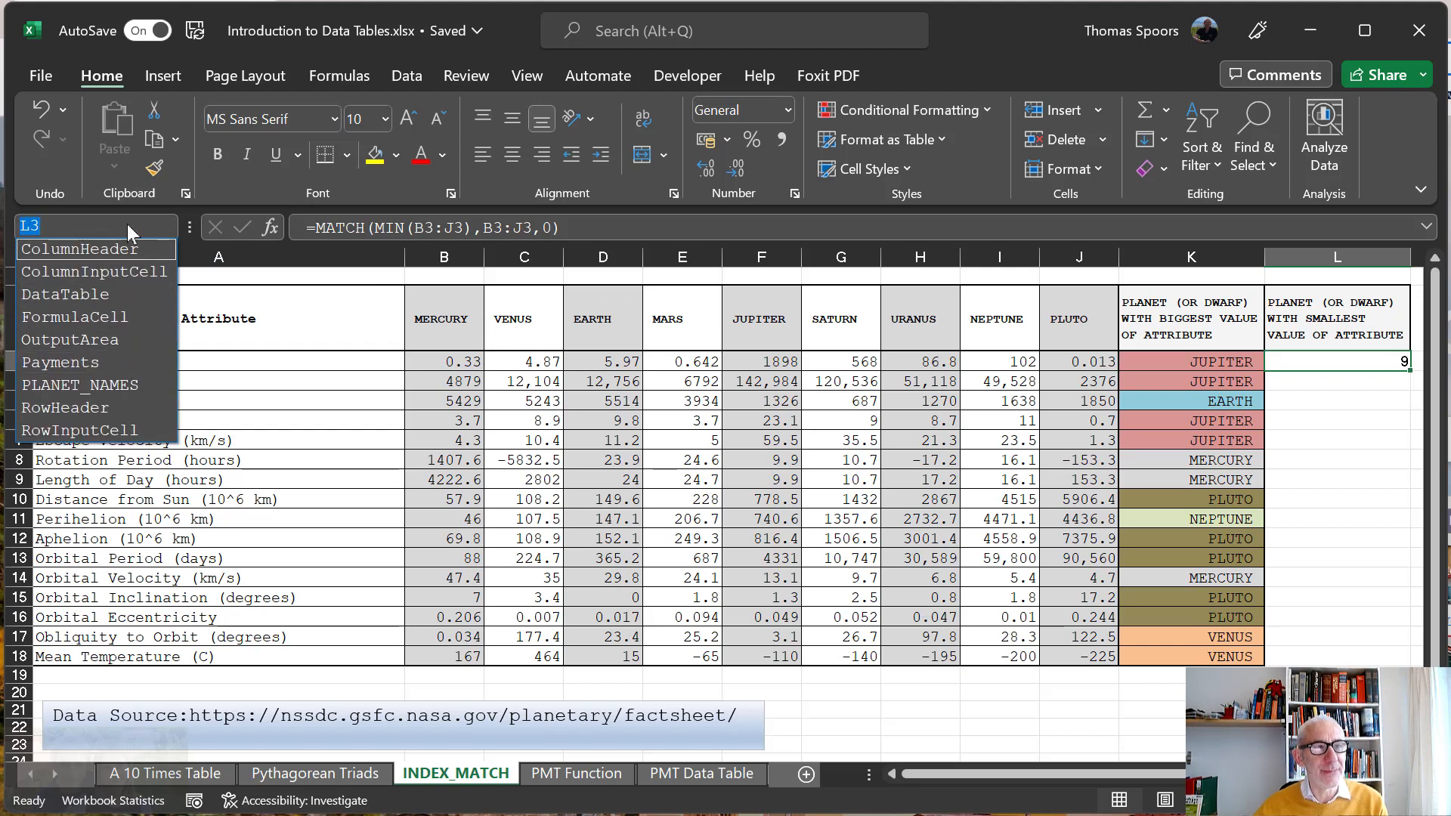
{"action": "left_click", "coordinate": [117, 386]}
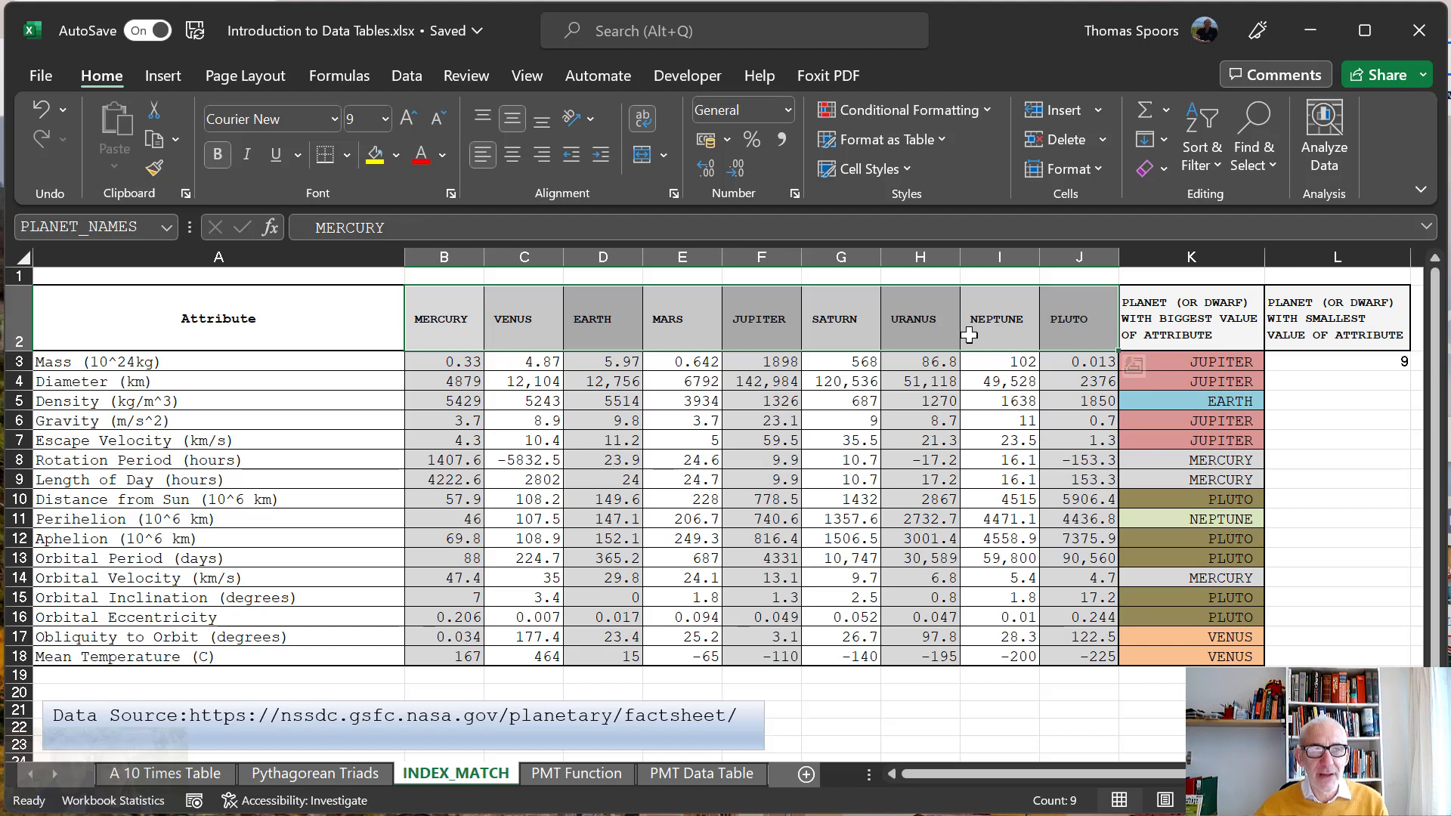
Nest the MATCH formula in L3 inside INDEX over PLANET_NAMES, giving =INDEX(PLANET_NAMES,MATCH(MIN(B3:J3),B3:J3,0))
{"action": "left_click", "coordinate": [1306, 361]}
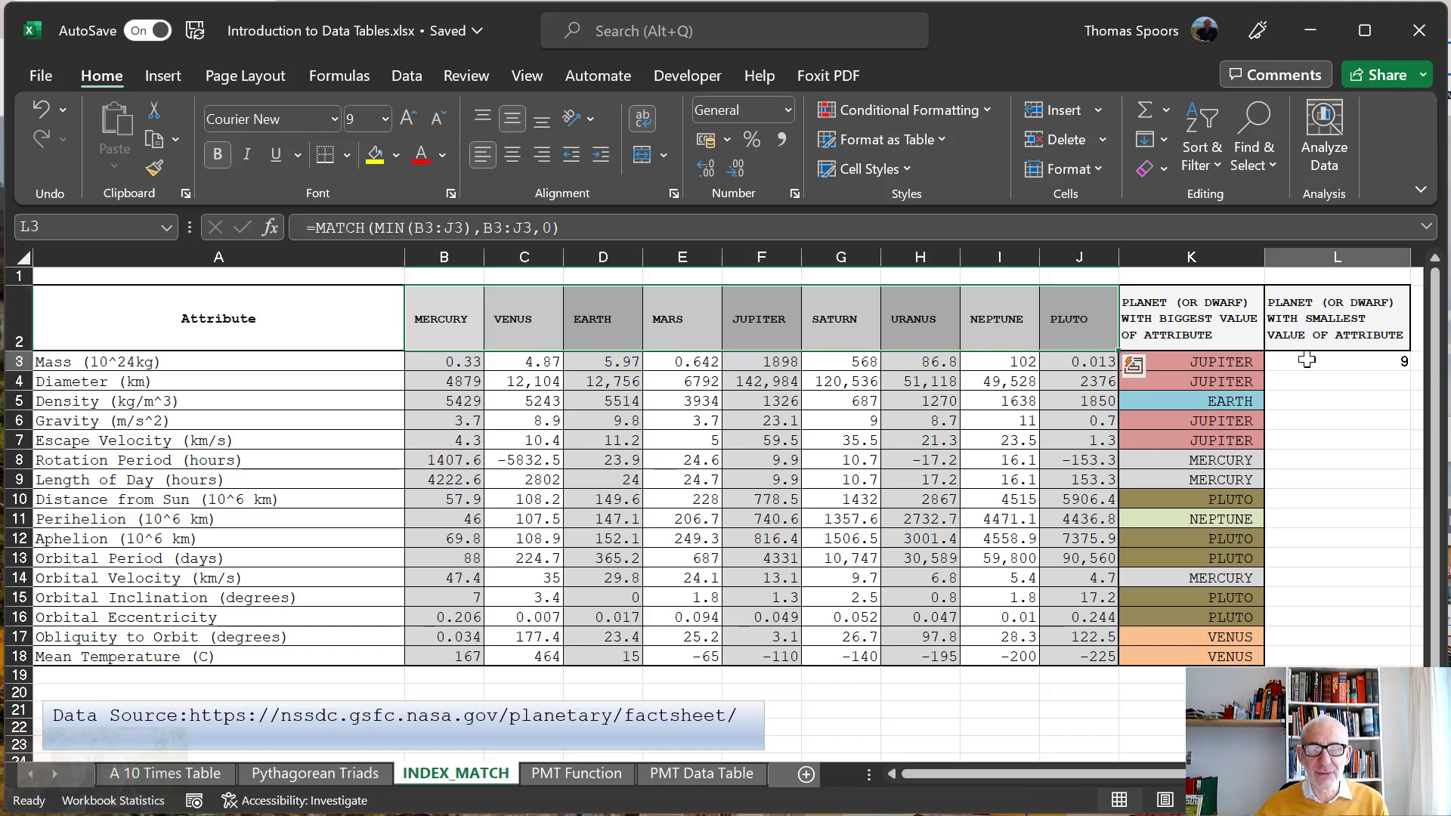
{"action": "left_click", "coordinate": [330, 224]}
{"action": "type", "text": "INDE"}
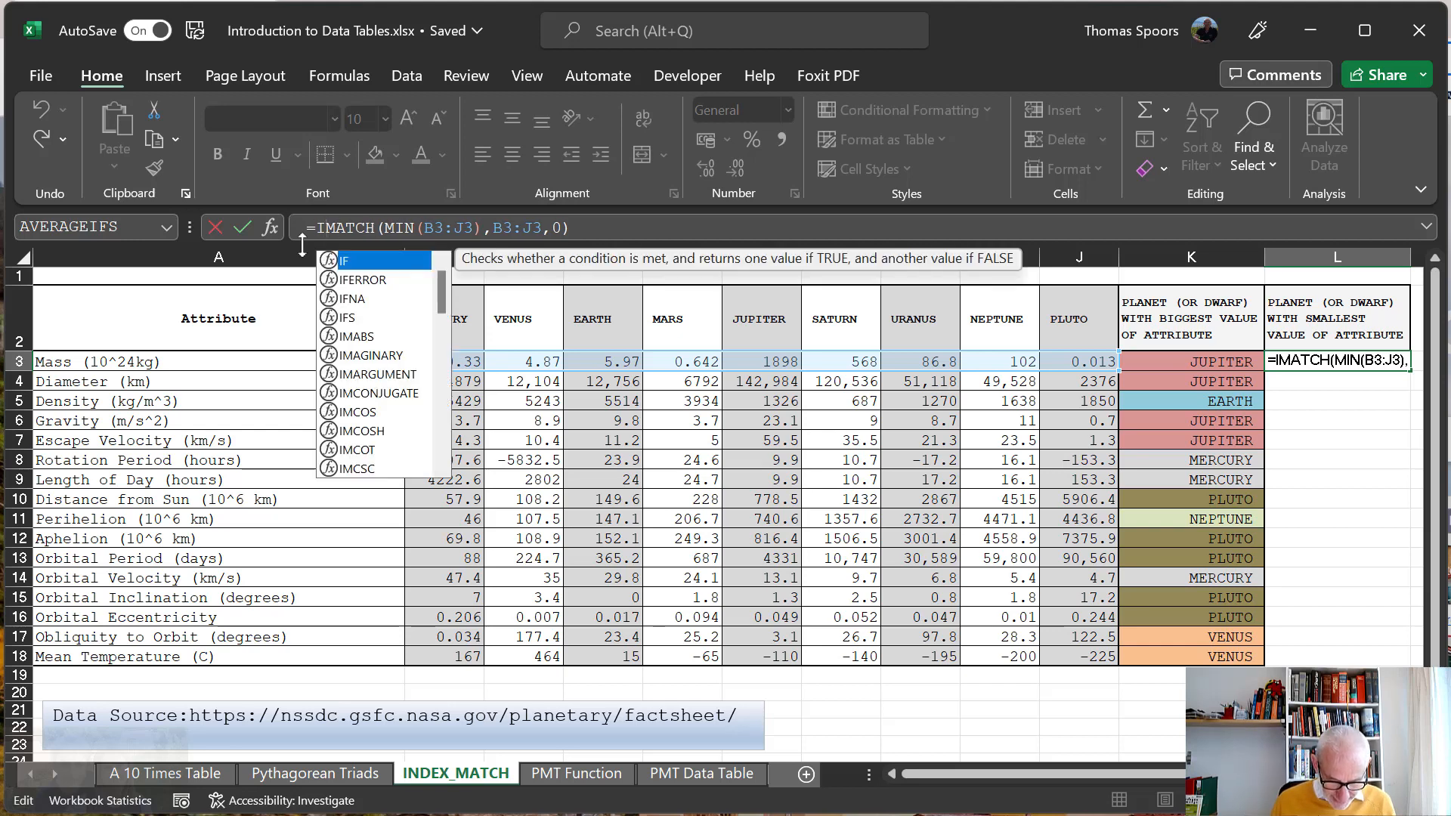
{"action": "type", "text": "("}
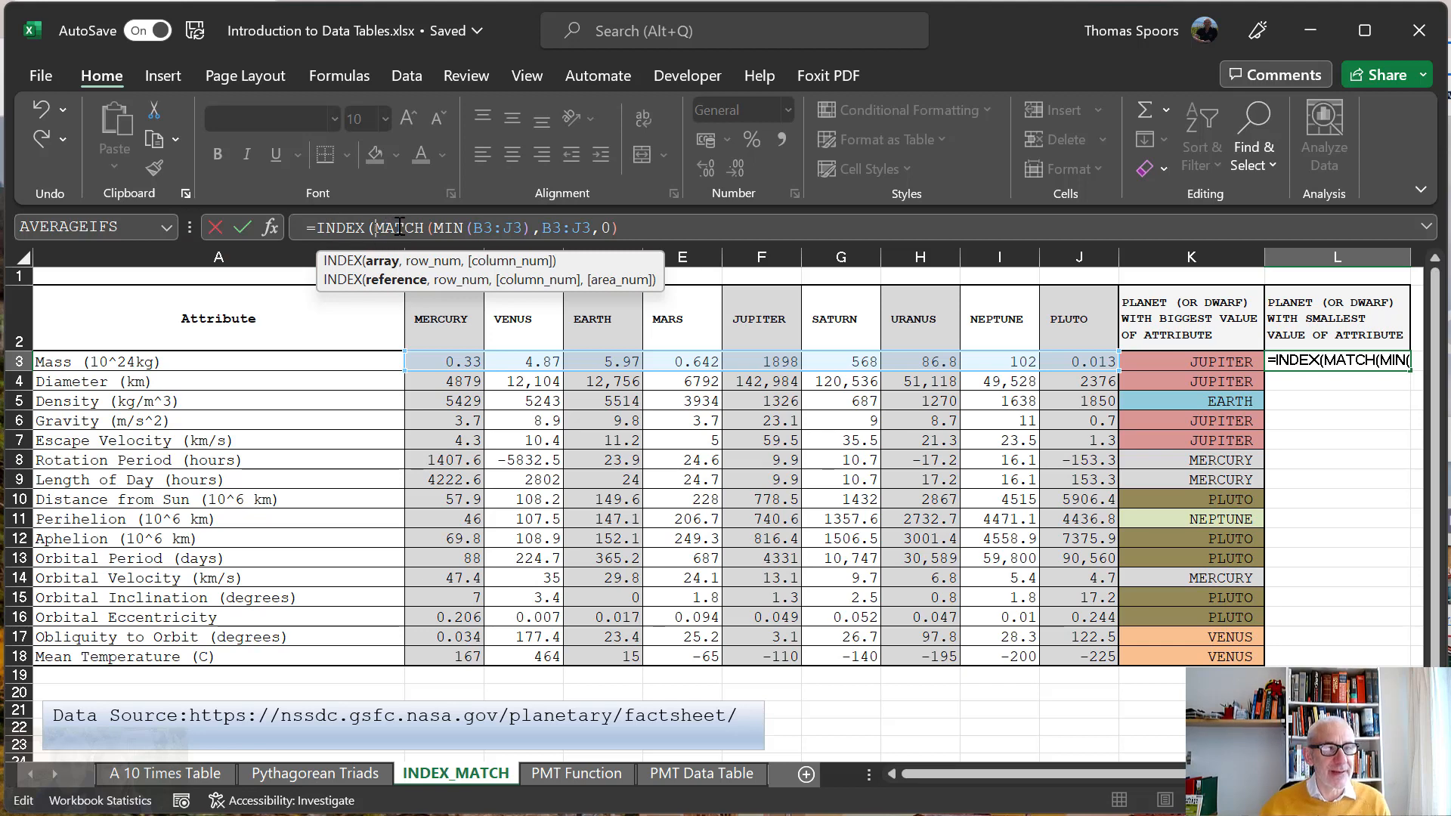
{"action": "type", "text": "PLANET"}
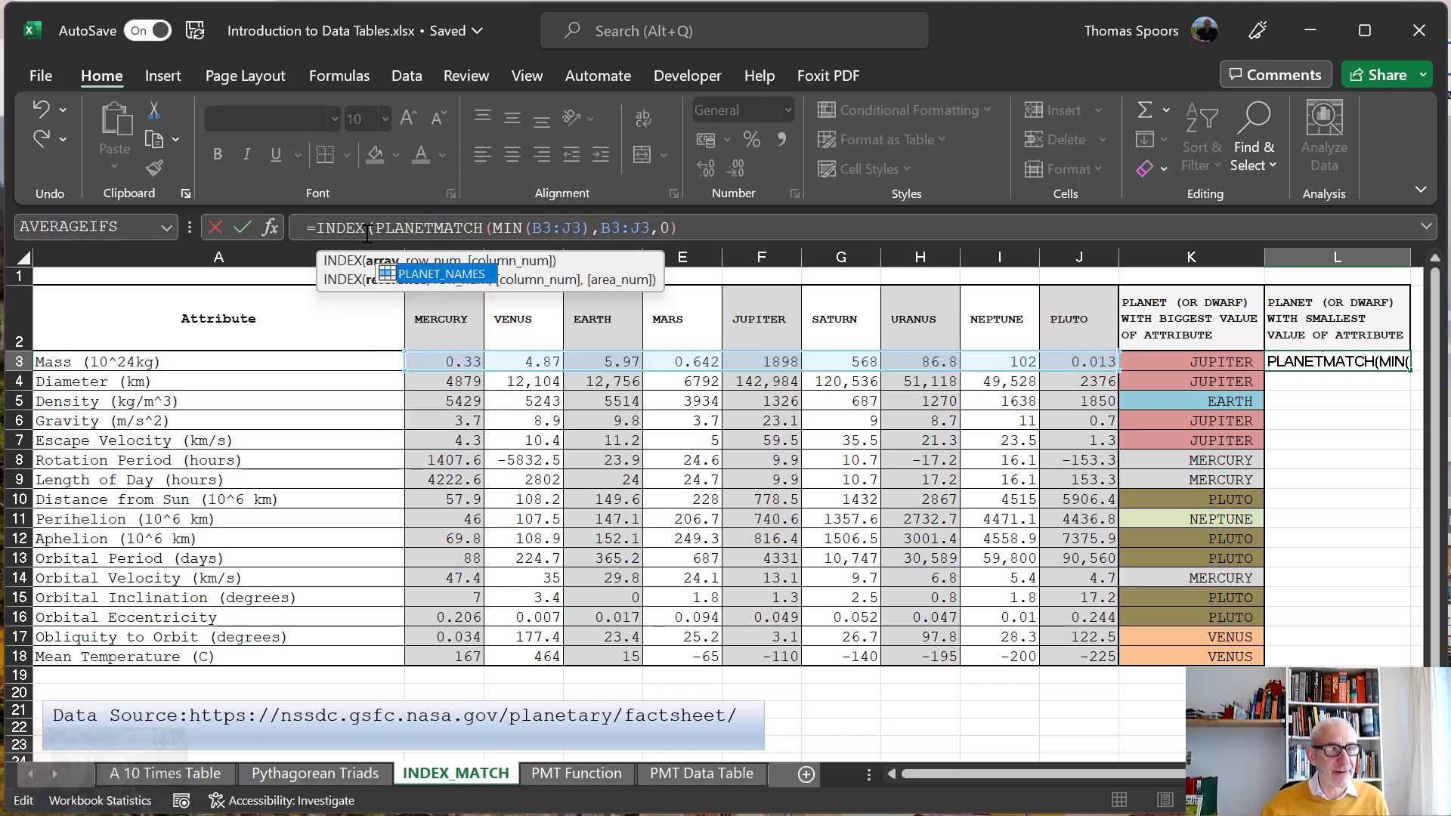
{"action": "double_click", "coordinate": [456, 276]}
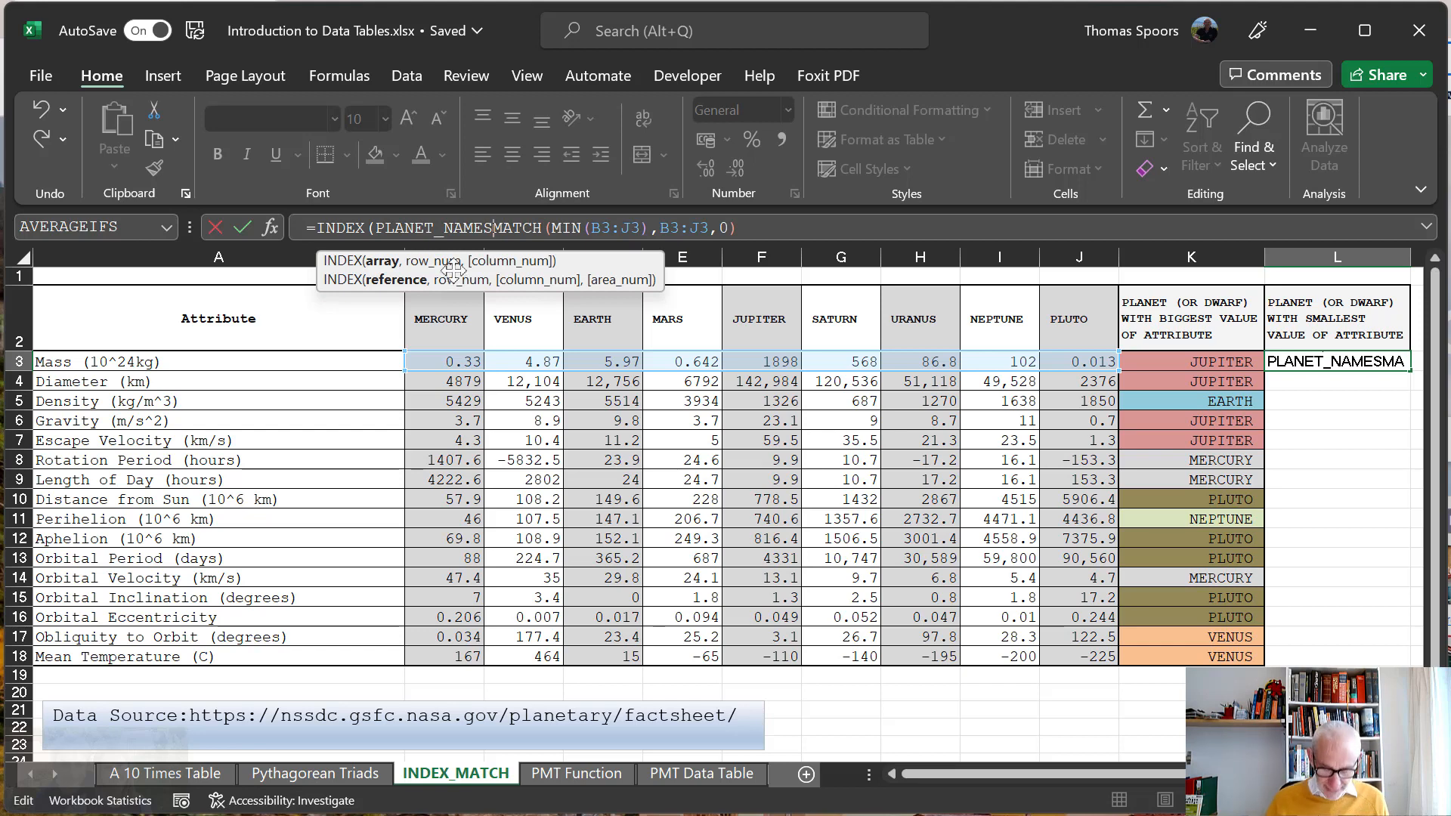
{"action": "type", "text": ","}
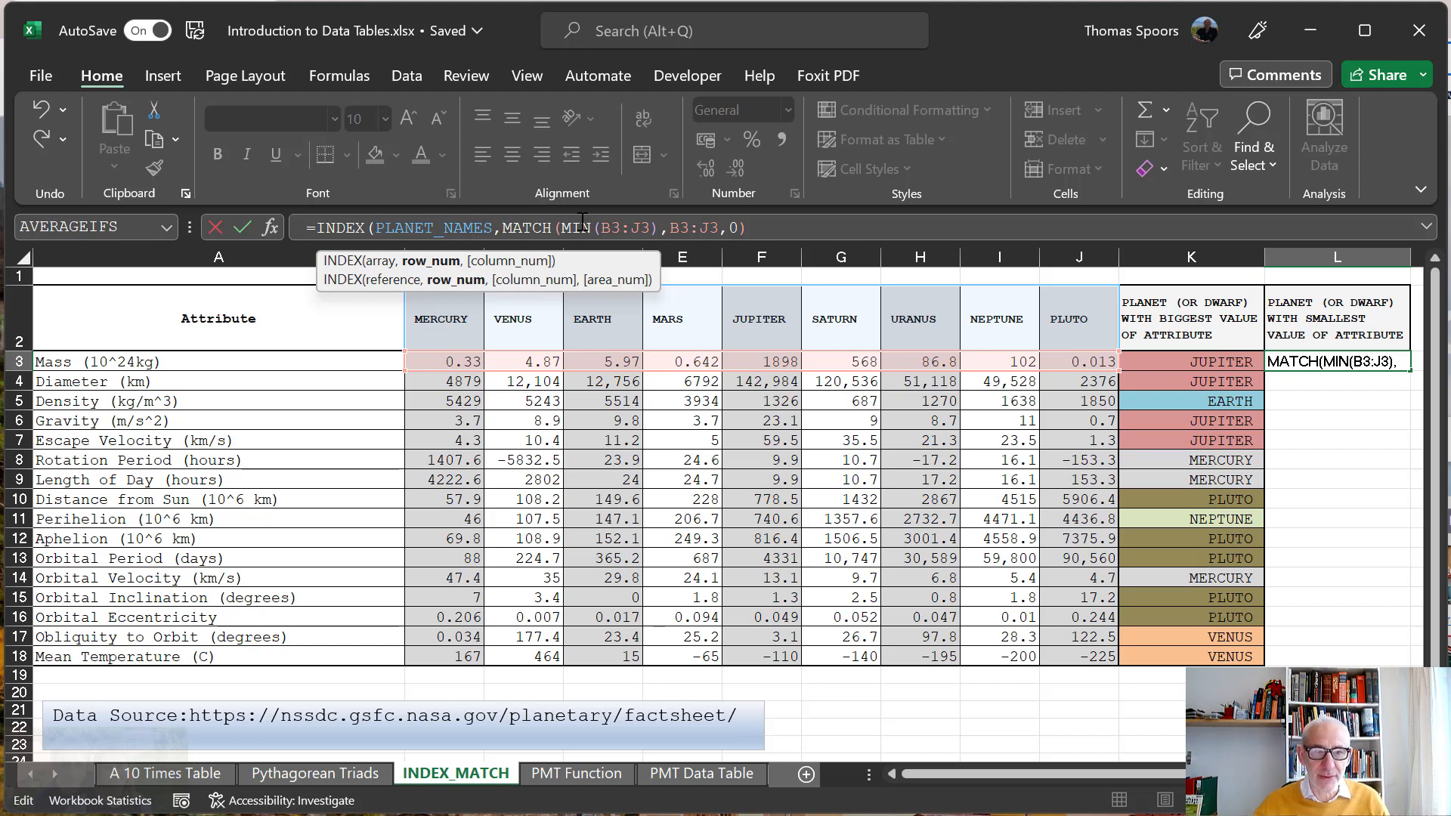
{"action": "left_click", "coordinate": [771, 229]}
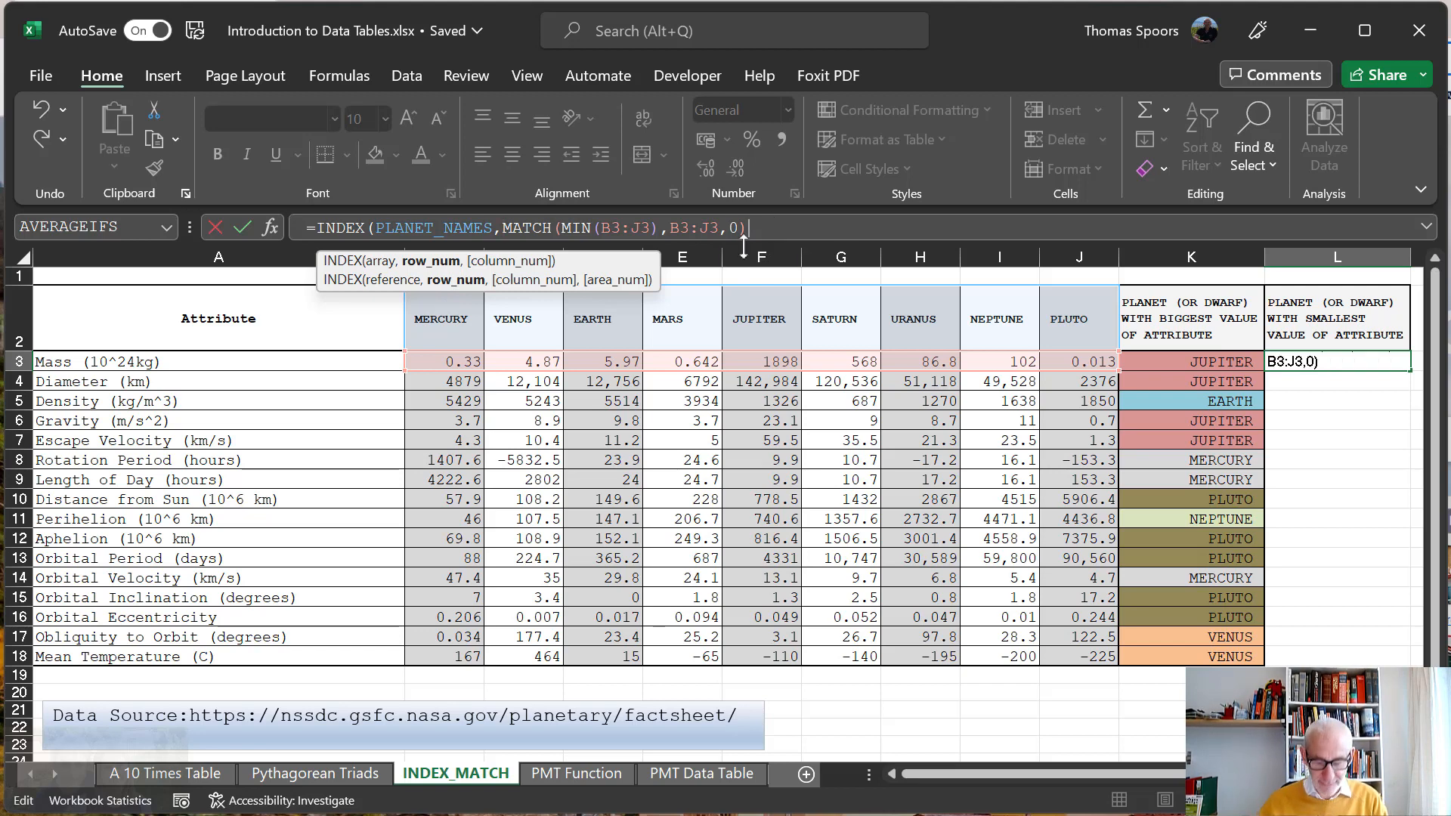
{"action": "key", "text": "Return"}
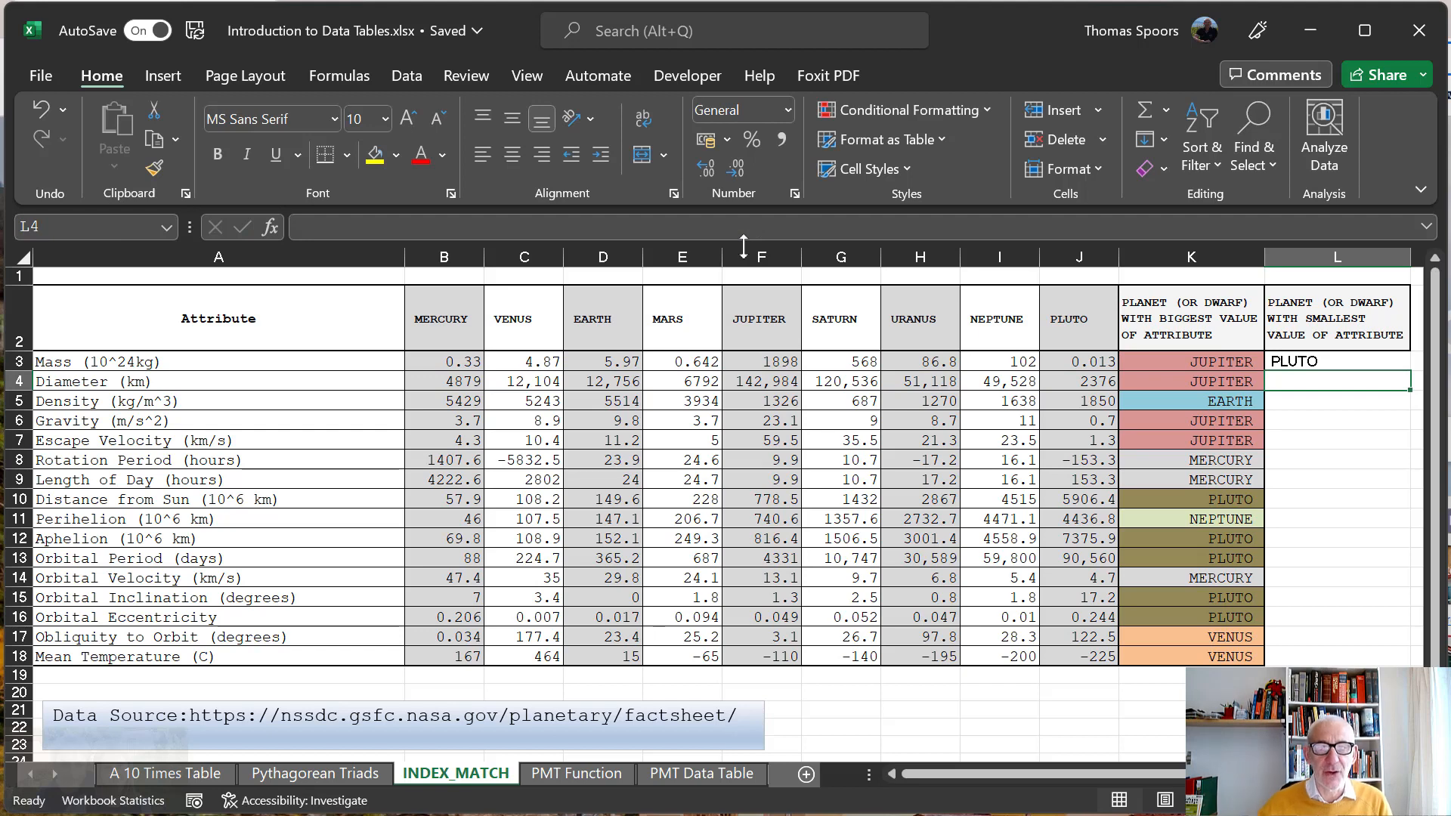
Fill the INDEX and MATCH formula from L3 down to L18 for all remaining attributes, and reselect L3
{"action": "left_click", "coordinate": [1356, 364]}
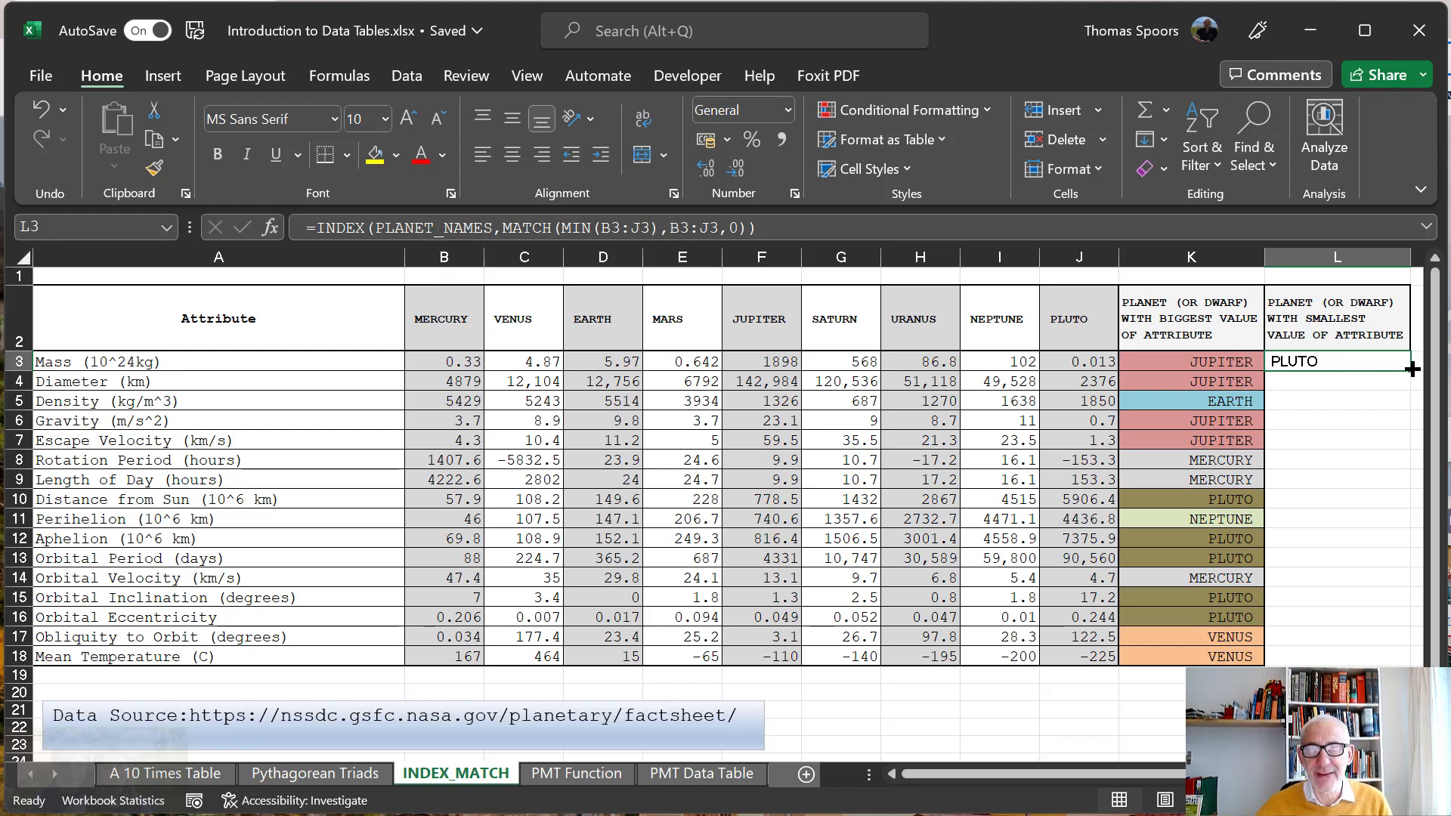
{"action": "left_click_drag", "start_coordinate": [1408, 373], "coordinate": [1383, 659]}
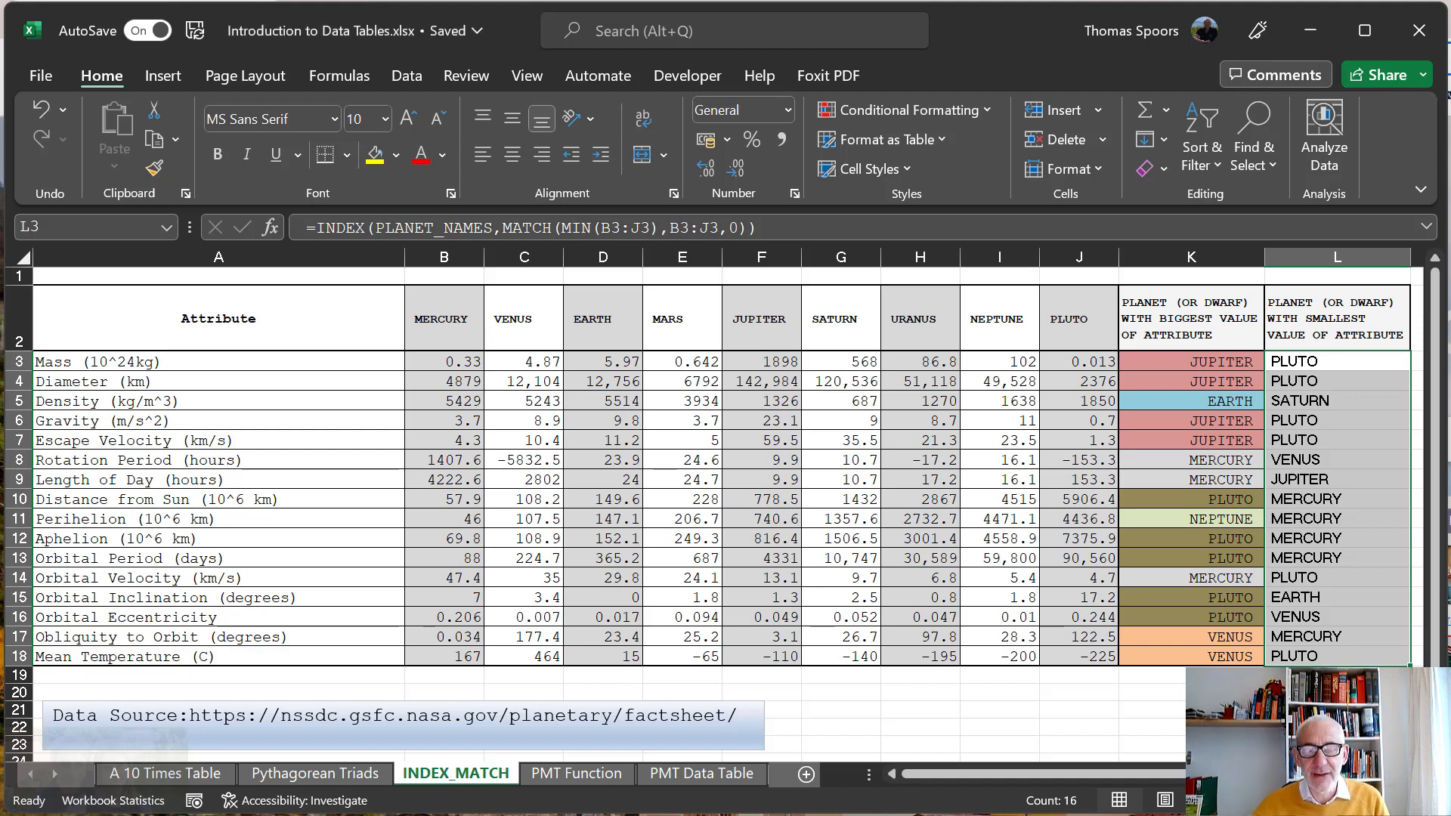
{"action": "left_click", "coordinate": [1337, 727]}
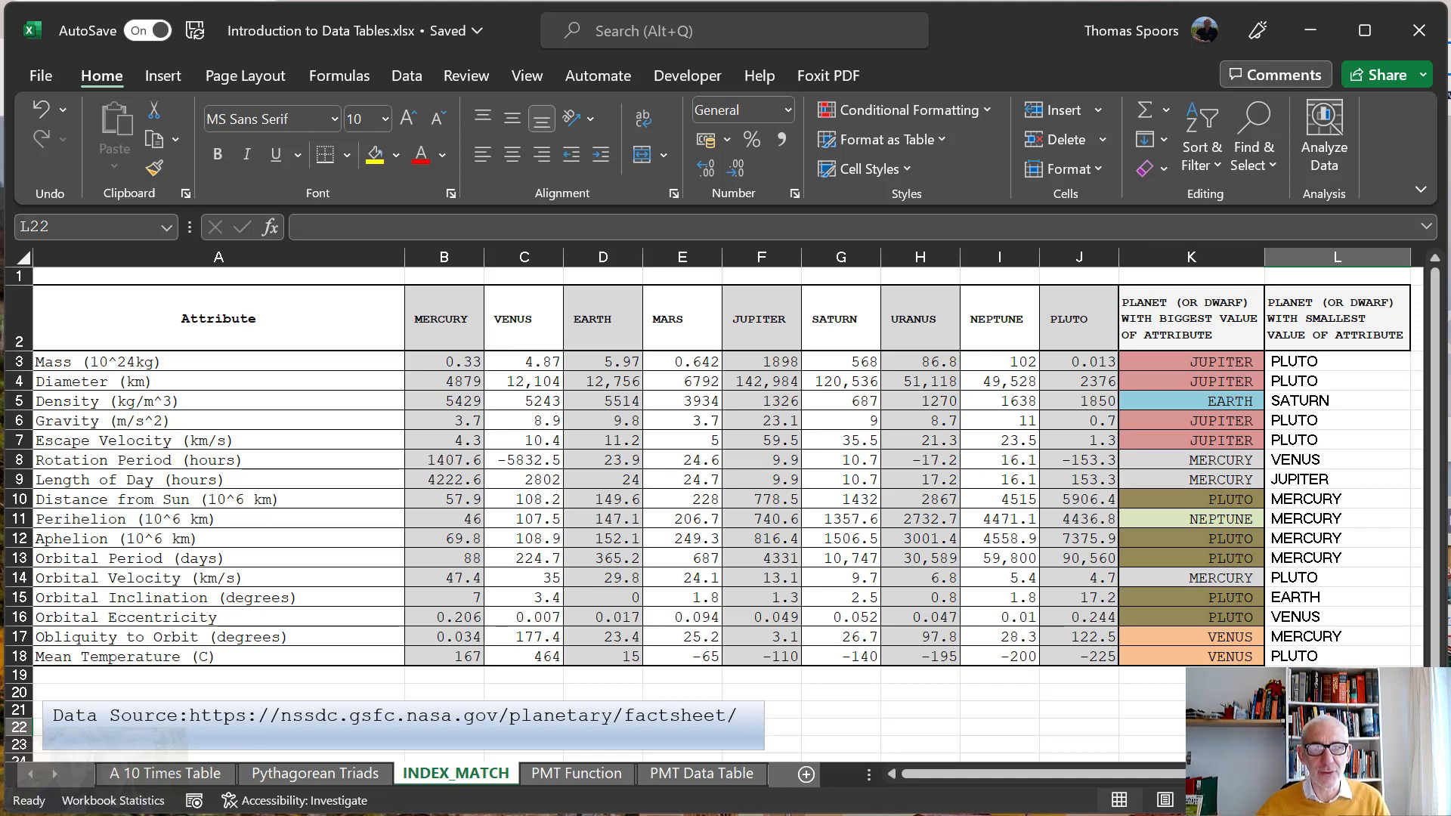
{"action": "left_click", "coordinate": [1306, 357]}
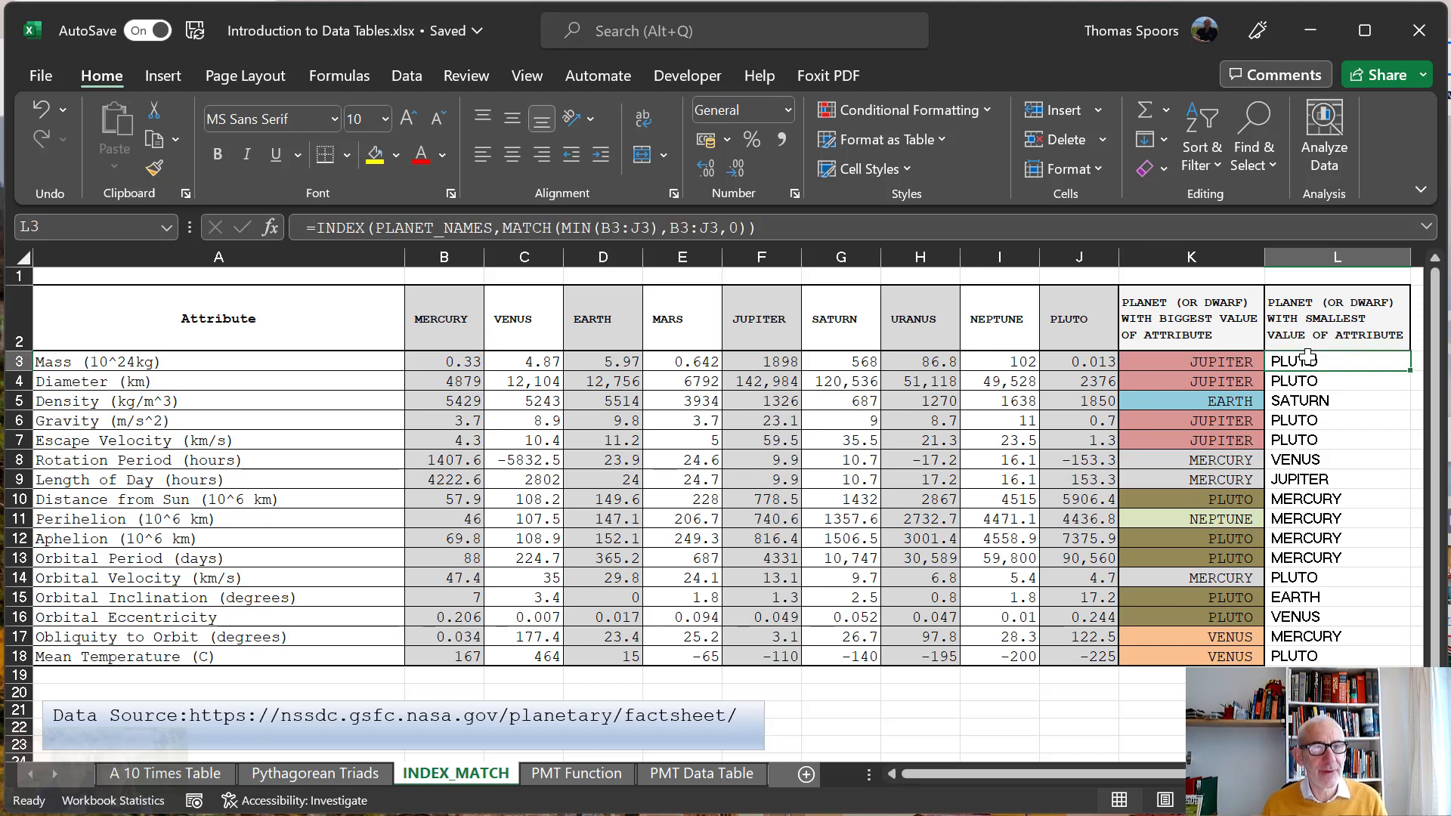